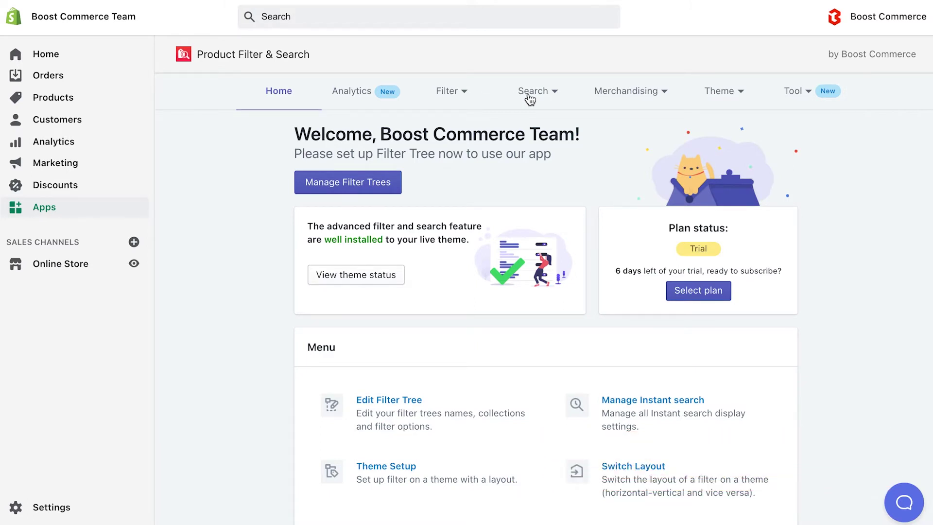
Step: In Search settings, include Description and exclude Barcode and SKU from searchable fields
click(527, 92)
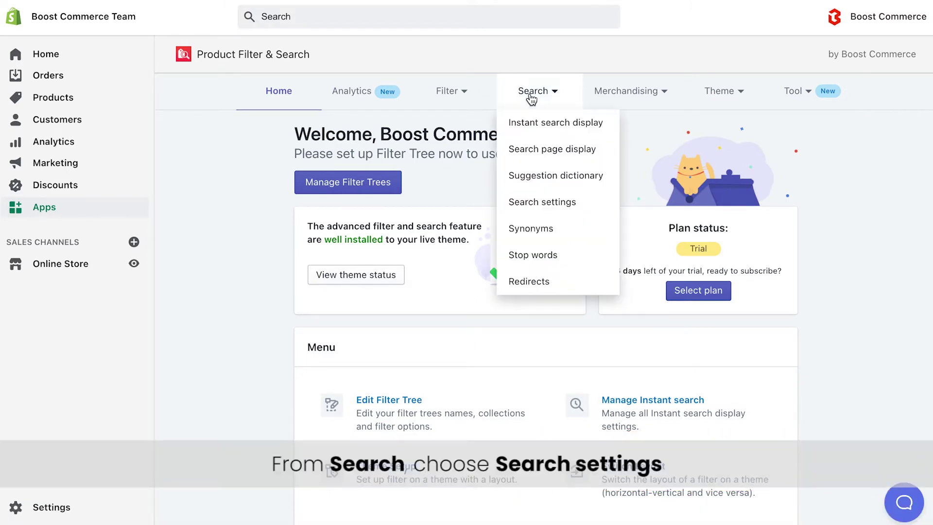
click(550, 197)
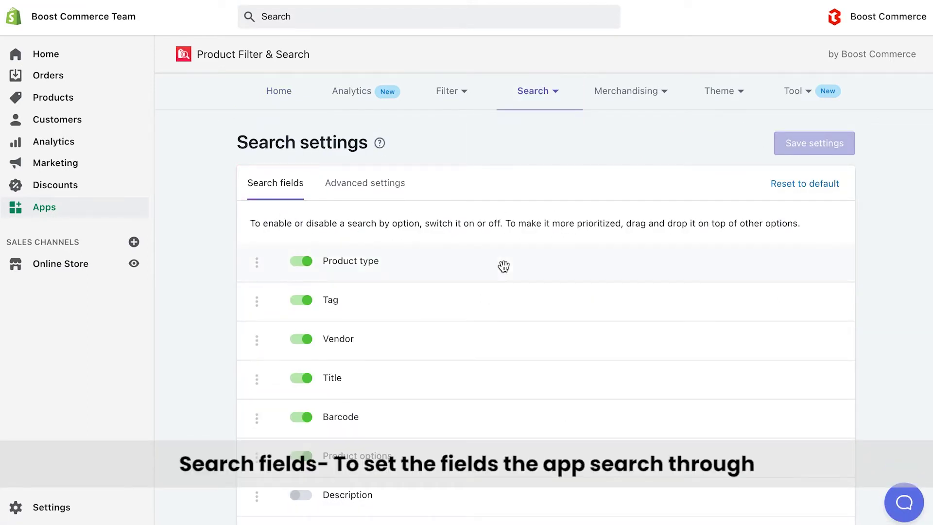
scroll(504, 266, down, 1)
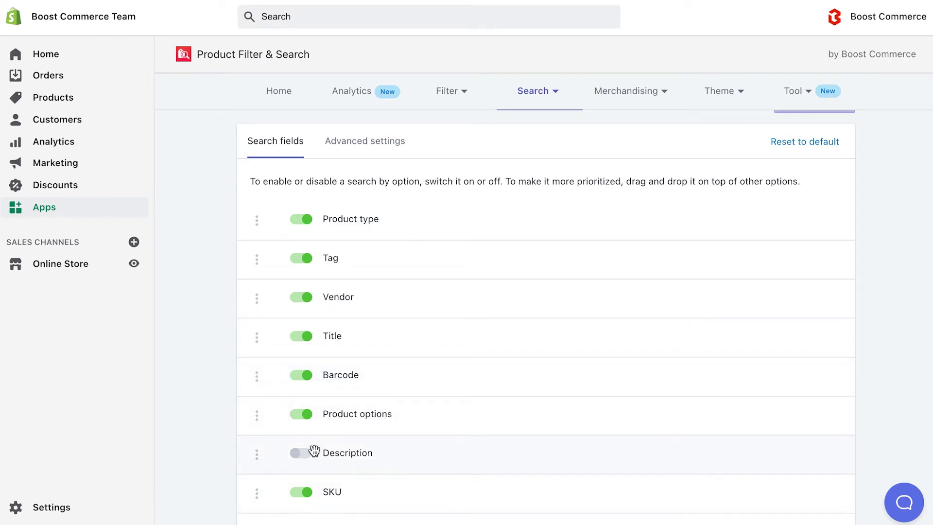
click(301, 453)
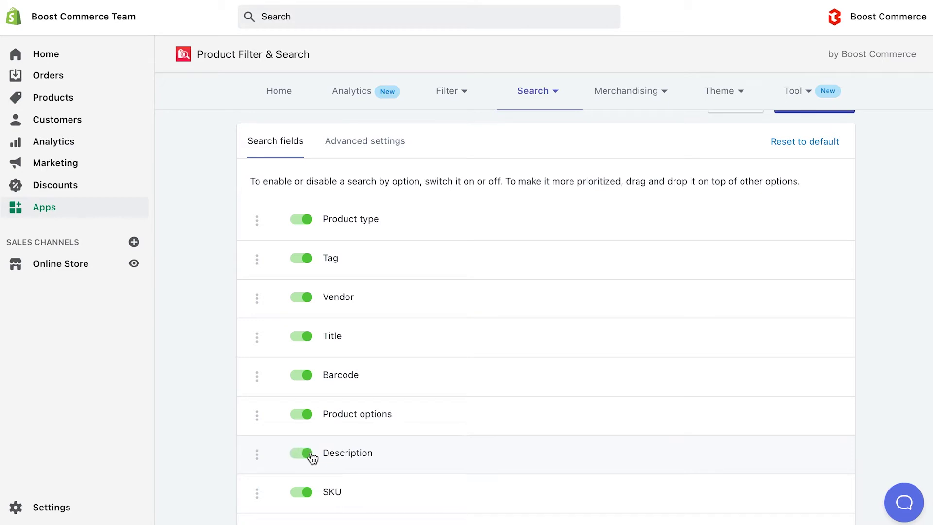
click(309, 381)
click(306, 501)
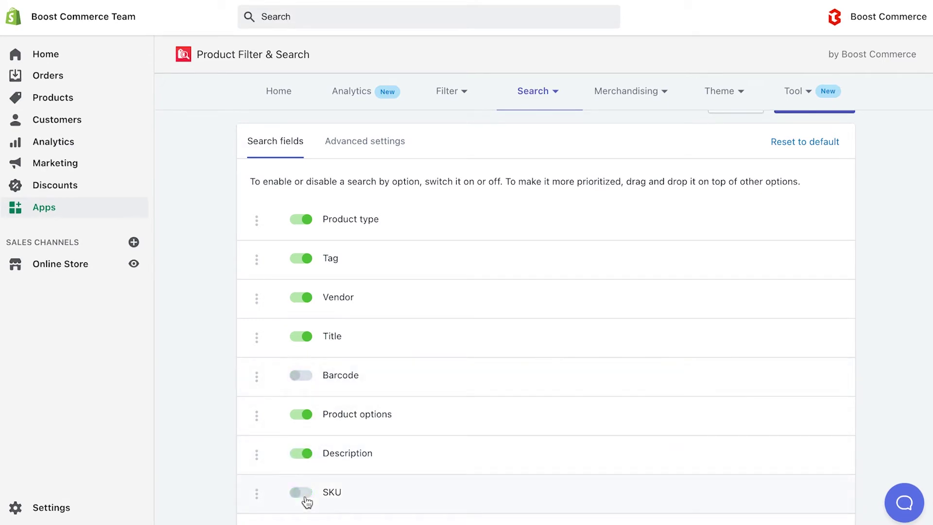
Step: Move Product options up to third priority and Vendor below Title
drag(267, 421, 264, 286)
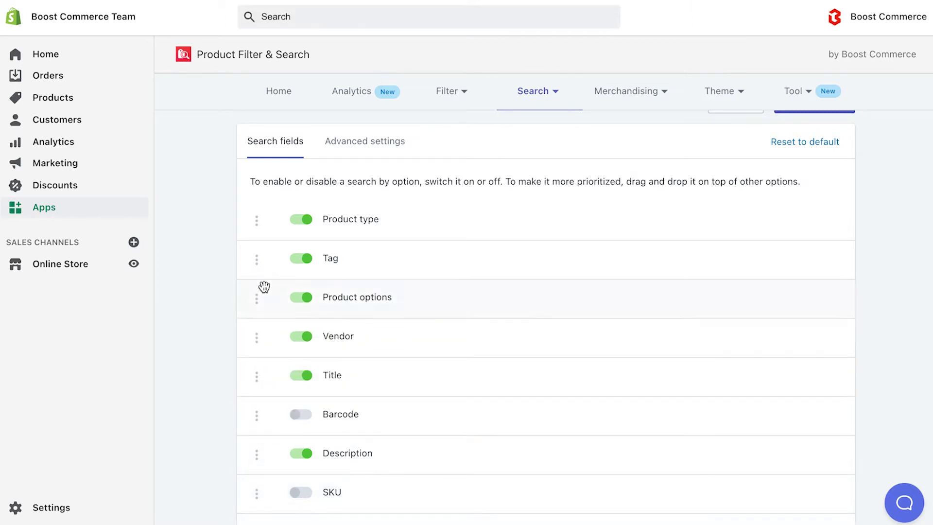
drag(257, 352, 295, 395)
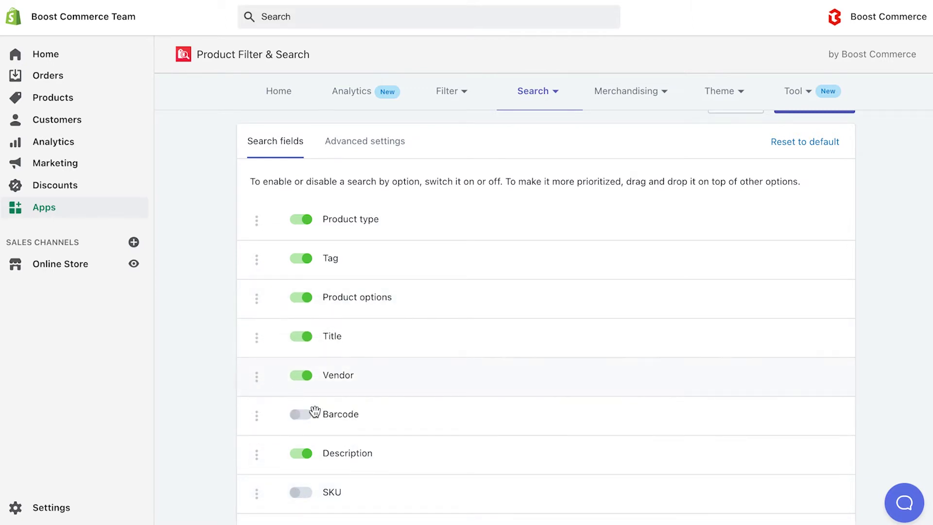
scroll(316, 415, down, 2)
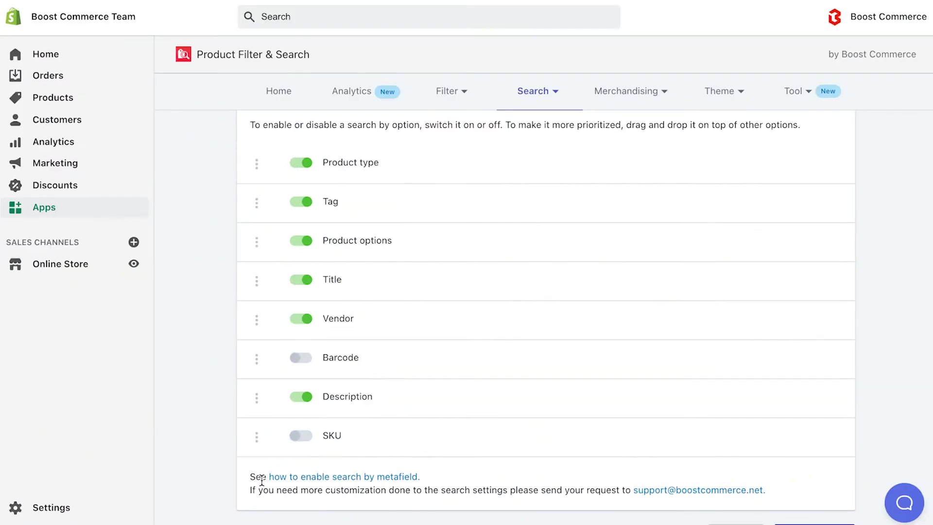
scroll(268, 423, up, 2)
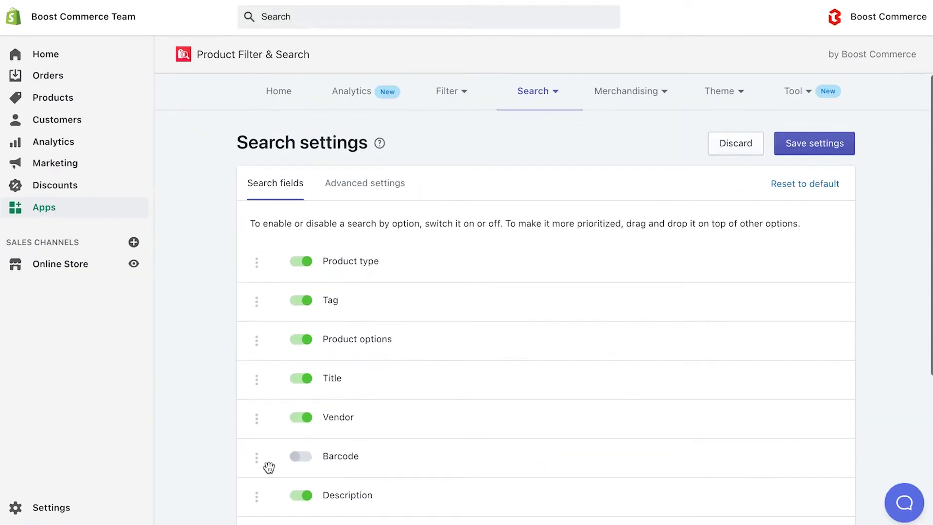
Step: Keep the Advanced match percentages at 100% for 2-word and 85% for longer terms, and save
click(373, 190)
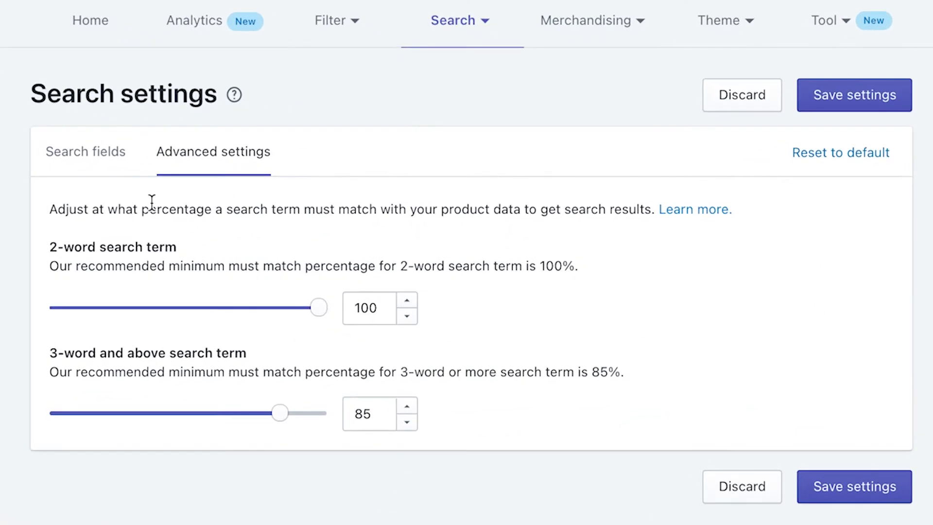
click(253, 219)
drag(54, 204, 651, 210)
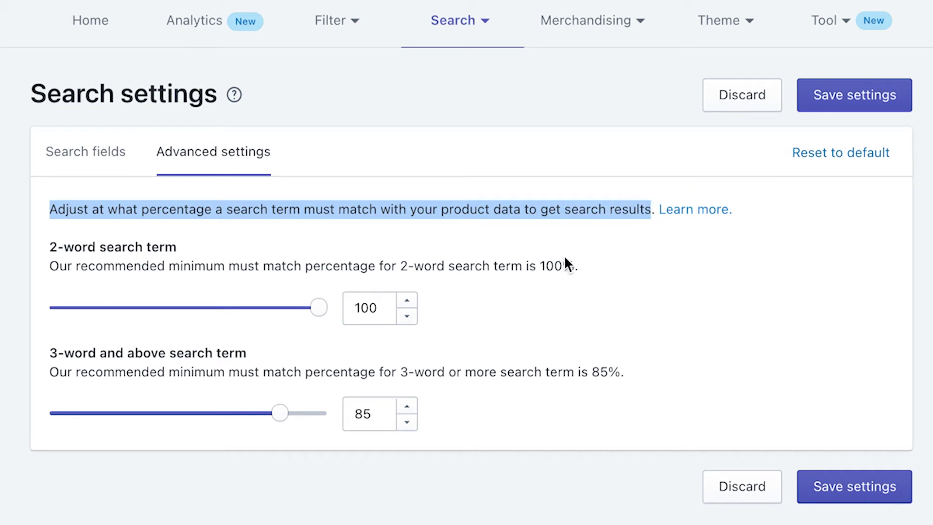
drag(49, 247, 199, 252)
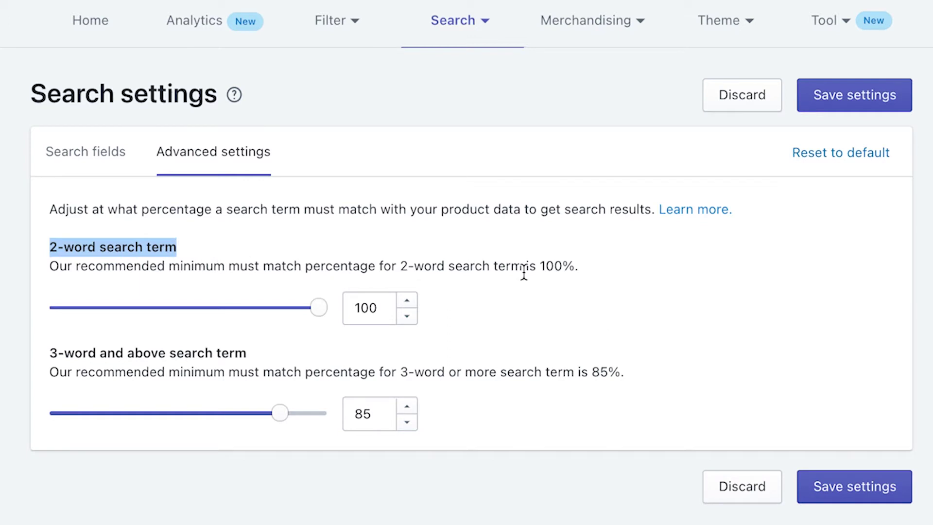
drag(542, 266, 576, 265)
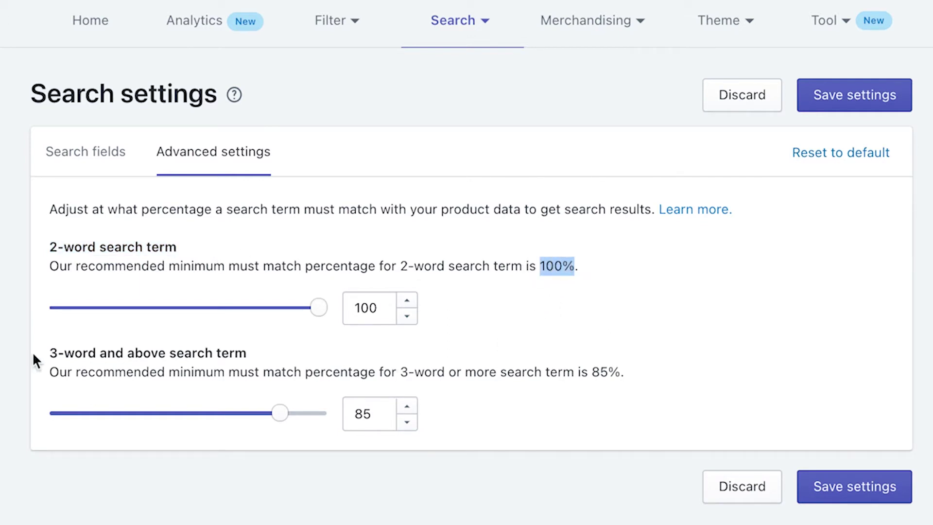
drag(49, 352, 256, 358)
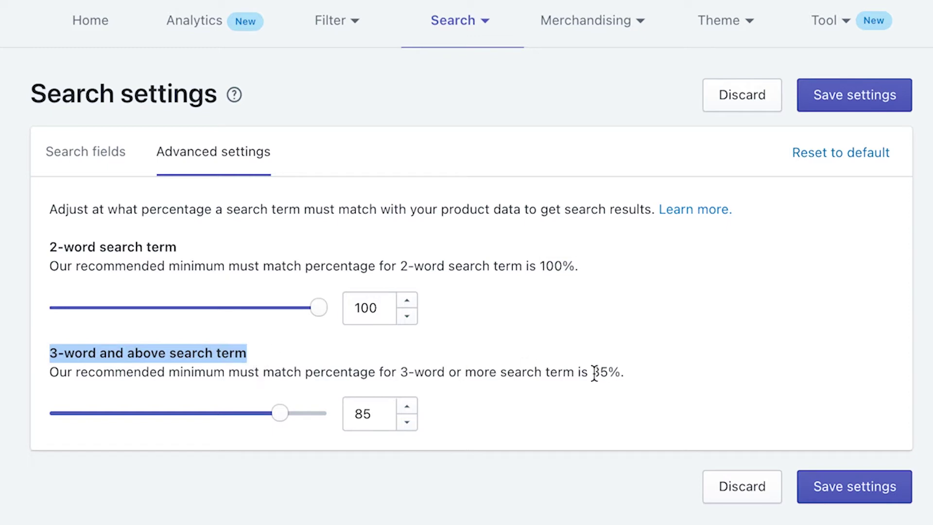
drag(592, 372, 626, 374)
click(631, 419)
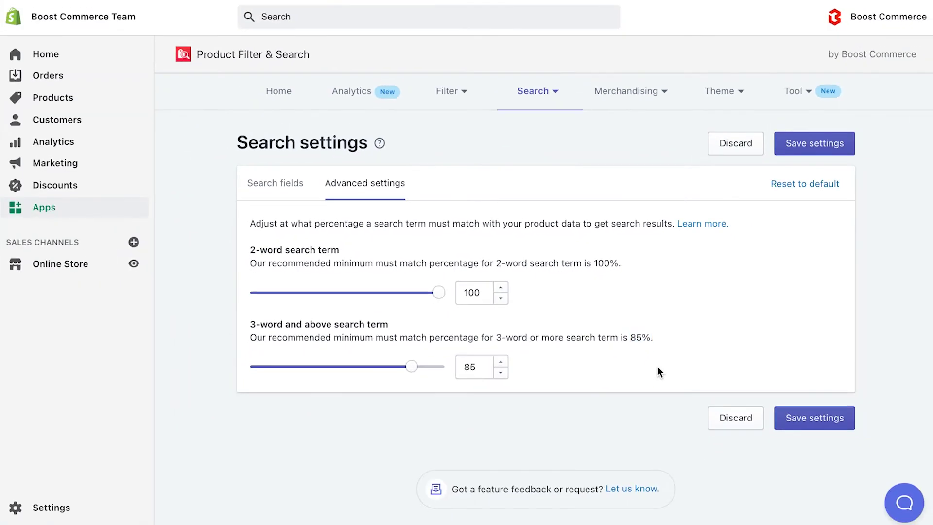
click(816, 416)
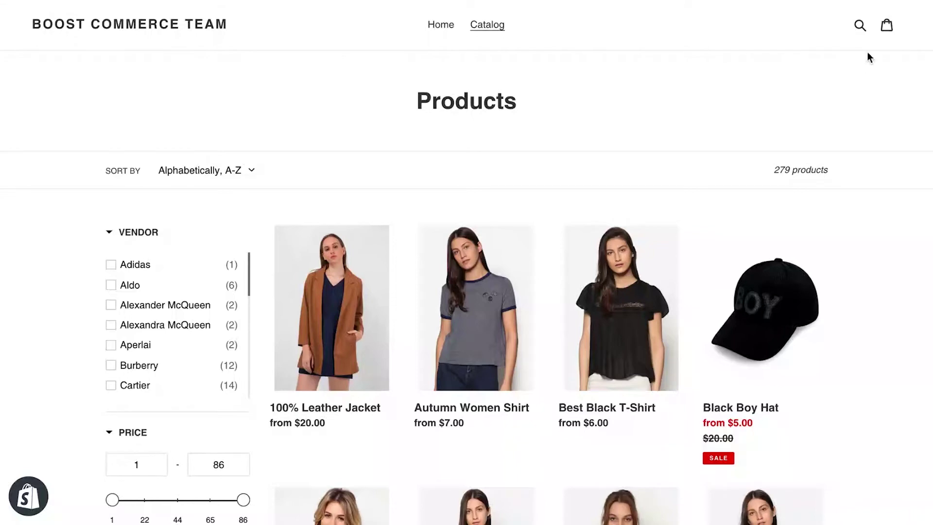
Step: Search the storefront for 'dress' and scroll through the instant suggestions dropdown
click(861, 25)
text(dress)
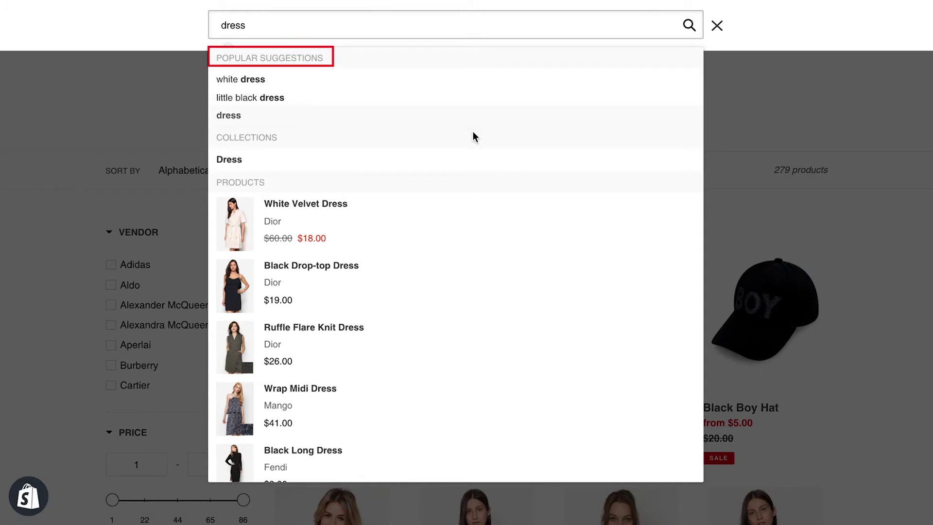
scroll(472, 188, down, 3)
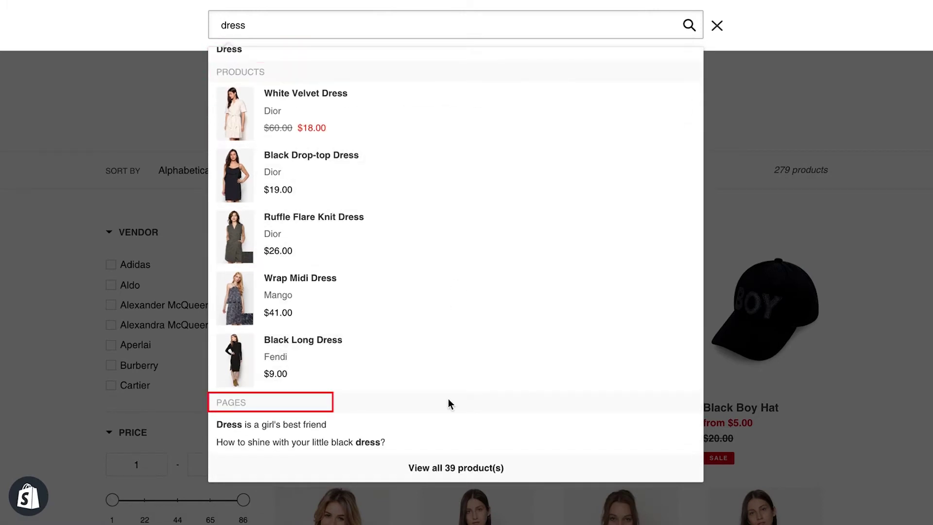
scroll(448, 401, up, 2)
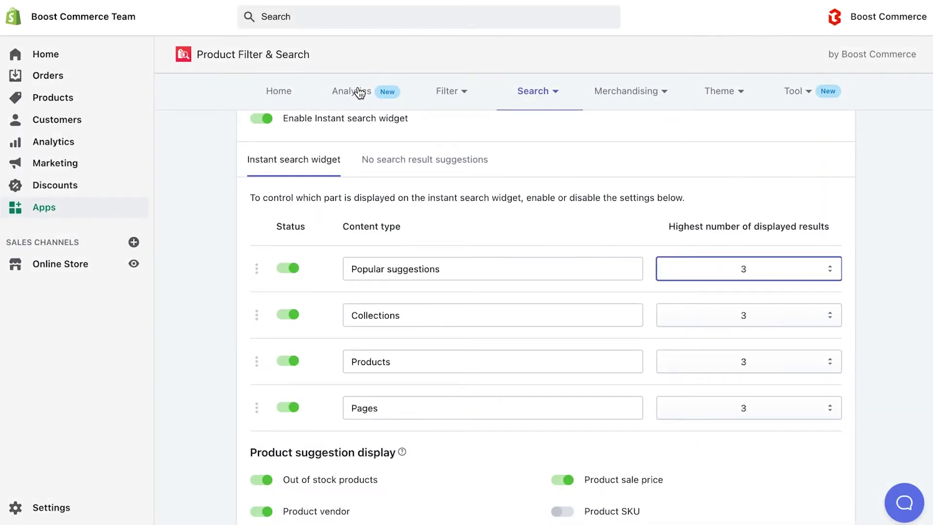
Step: Go to Search > Instant search display and scroll to the four content-type rows
mouse_move(527, 113)
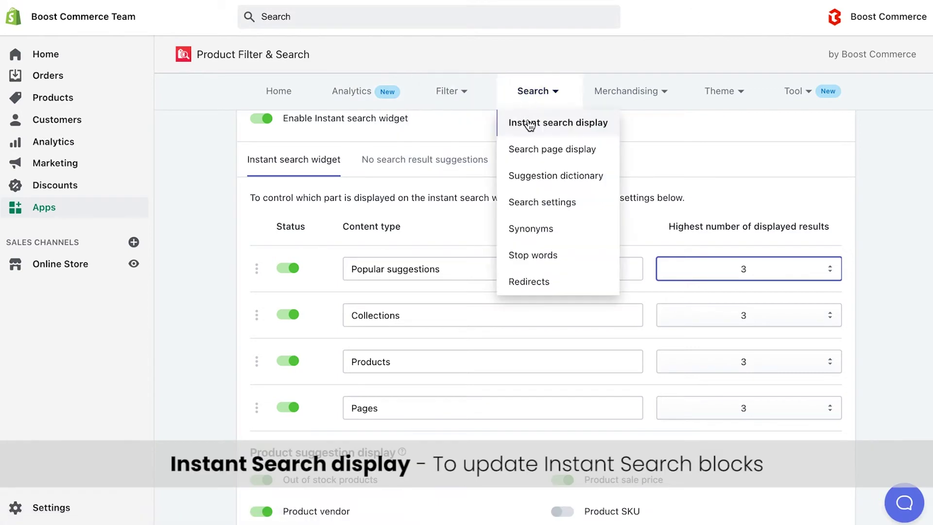
click(530, 125)
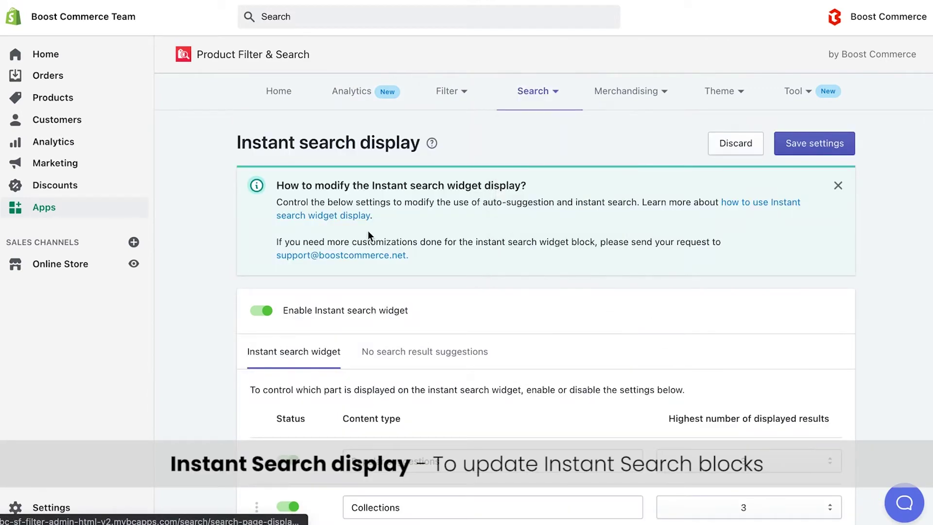
scroll(360, 252, down, 1)
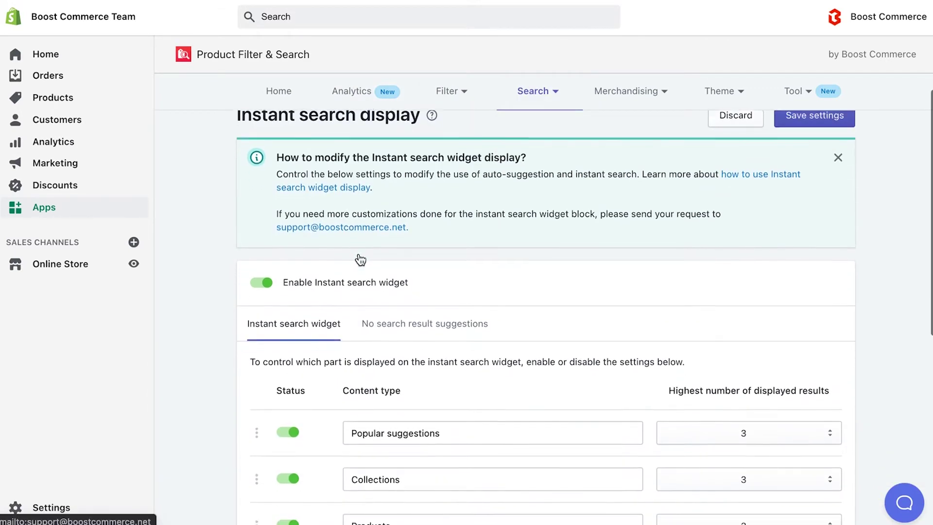
scroll(360, 261, down, 3)
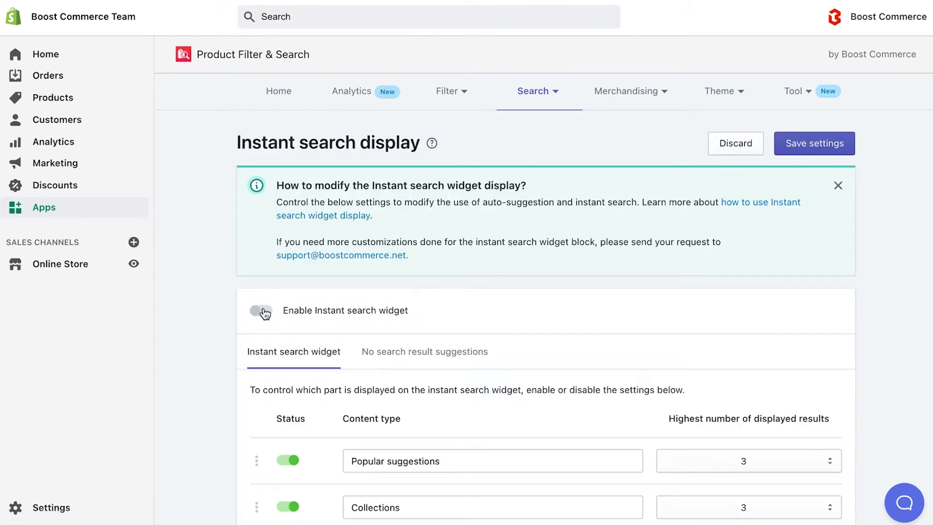
scroll(348, 323, down, 2)
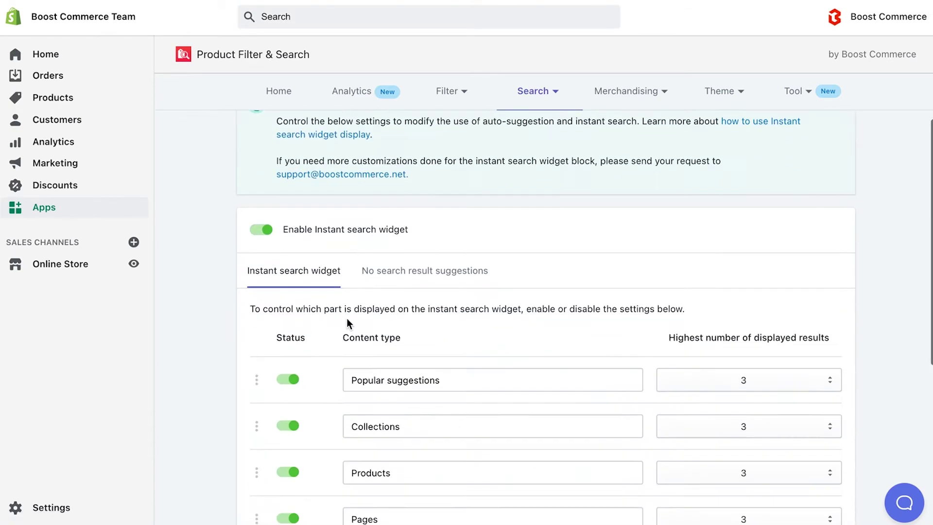
scroll(423, 338, down, 2)
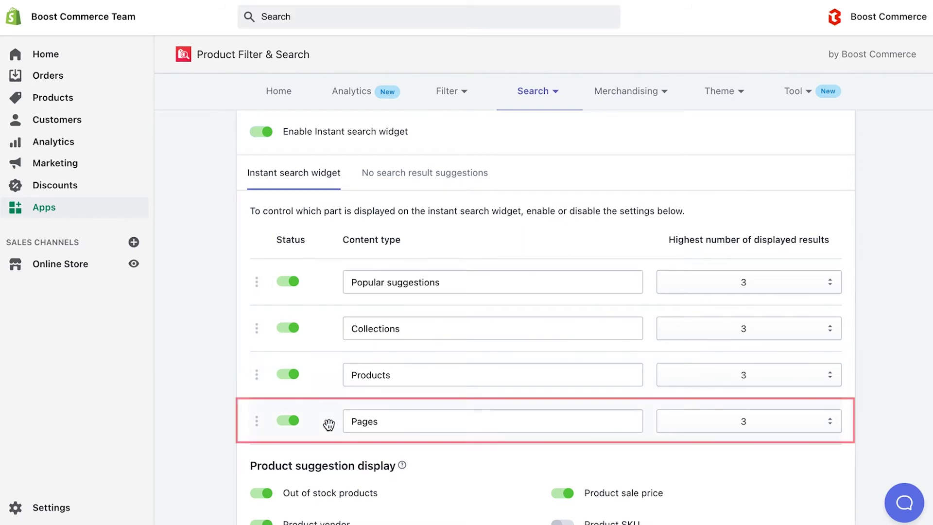
Step: Try the Popular suggestions toggle, name and result count, leaving them unchanged
click(291, 282)
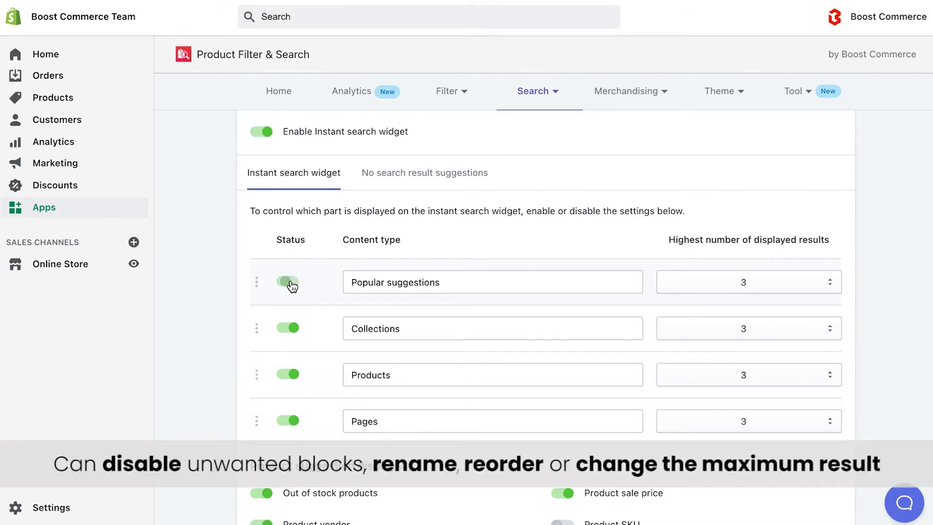
click(292, 285)
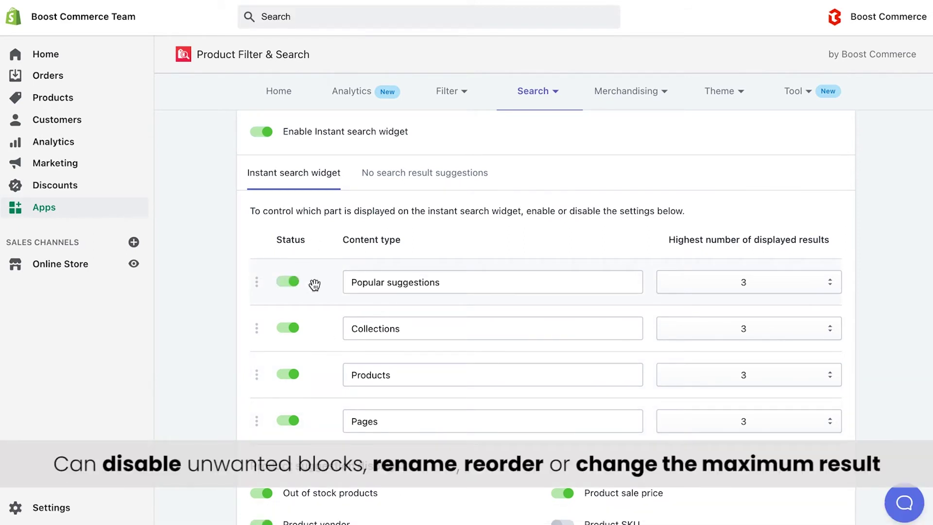
click(395, 293)
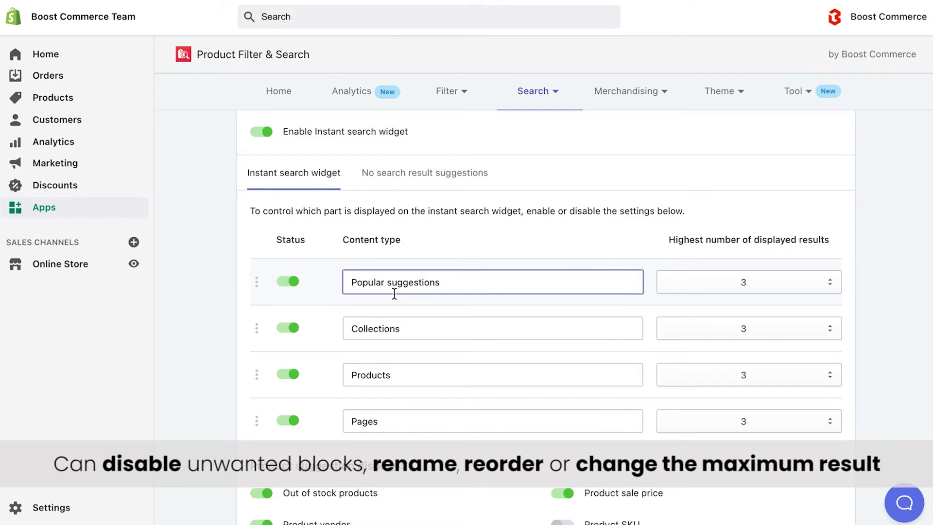
click(742, 288)
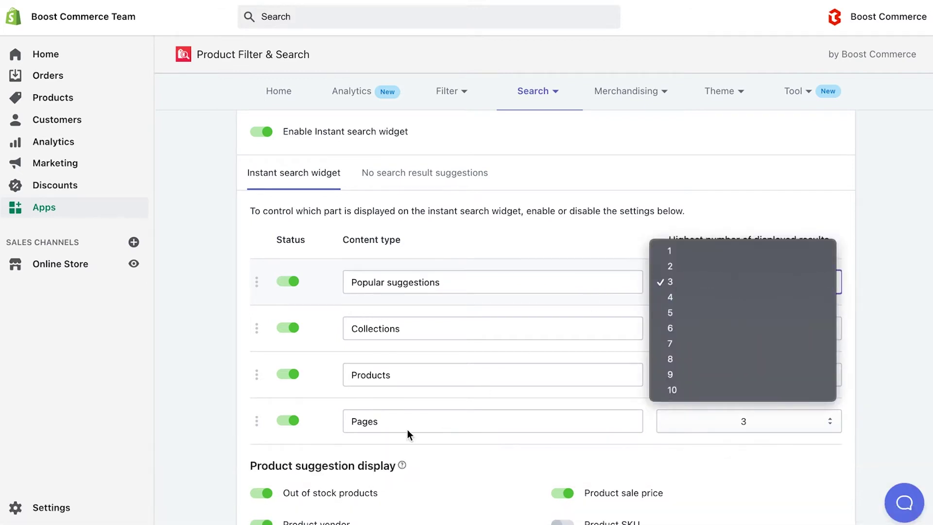
click(359, 430)
scroll(359, 429, down, 2)
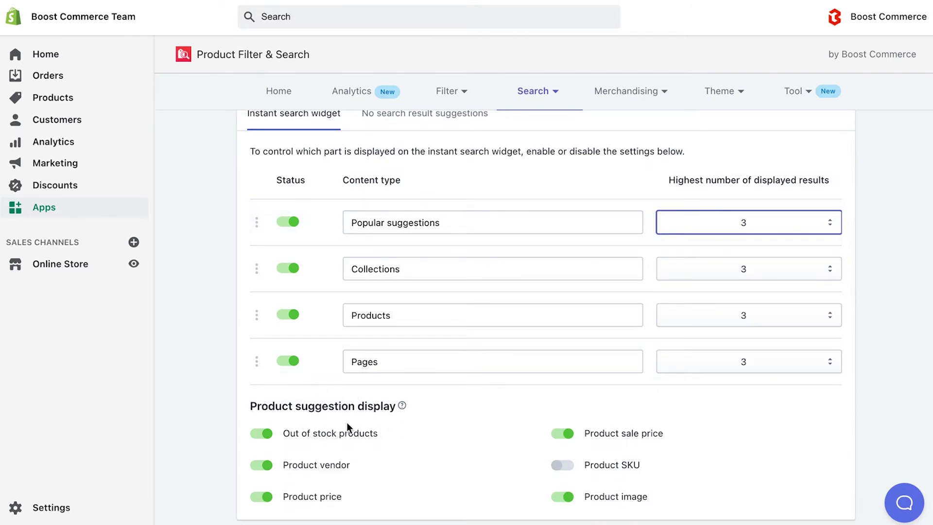
scroll(346, 422, up, 1)
Step: Rename Pages to 'Blog & Pages', limit it to 2 results and move it to the top
click(354, 377)
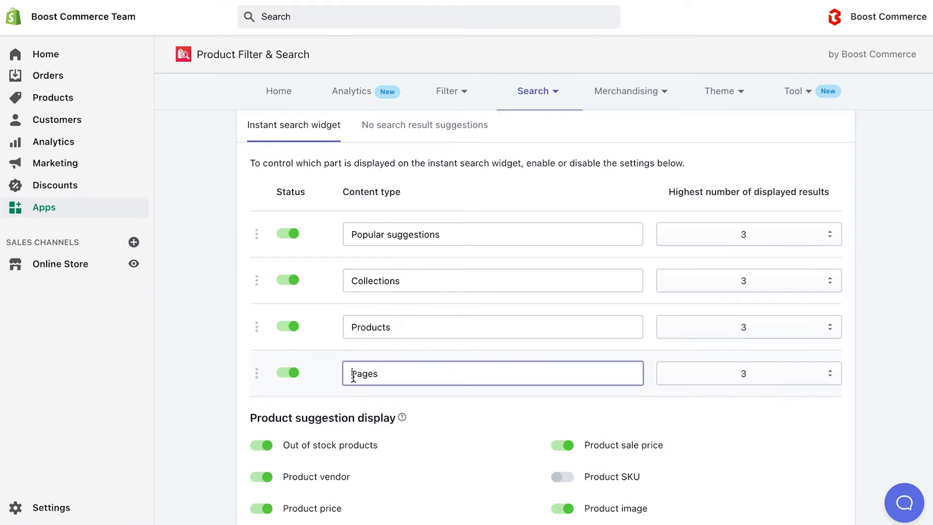
text(Blog )
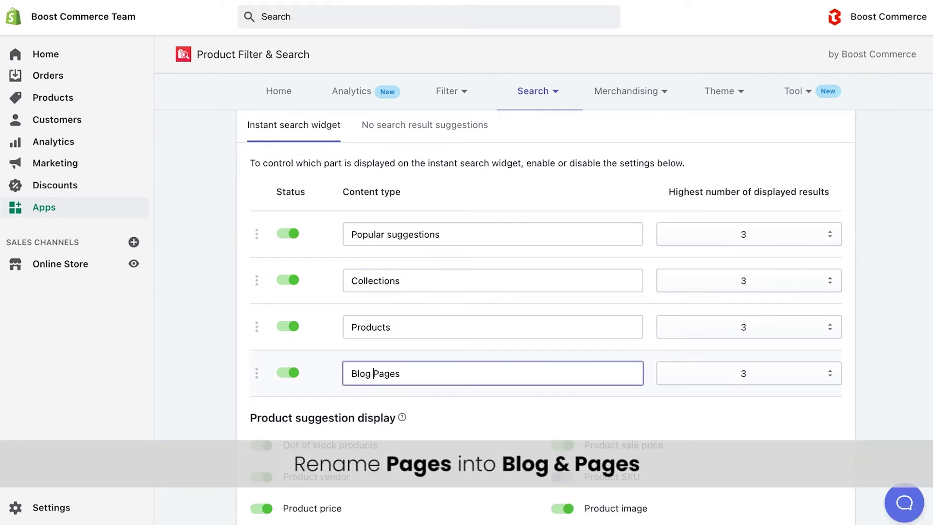
text(&)
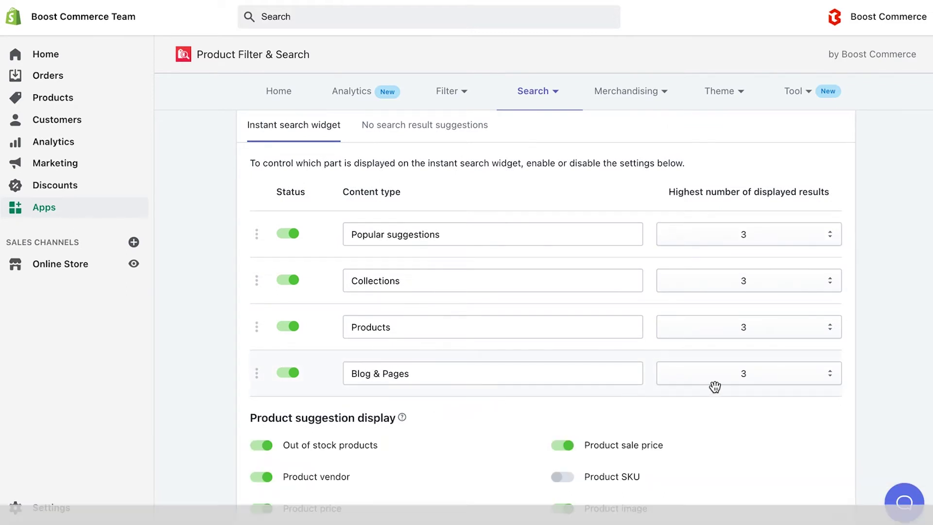
click(725, 379)
click(760, 366)
drag(258, 375, 263, 228)
Step: Hide product images and out-of-stock products in suggestions and save the widget settings
scroll(435, 321, down, 2)
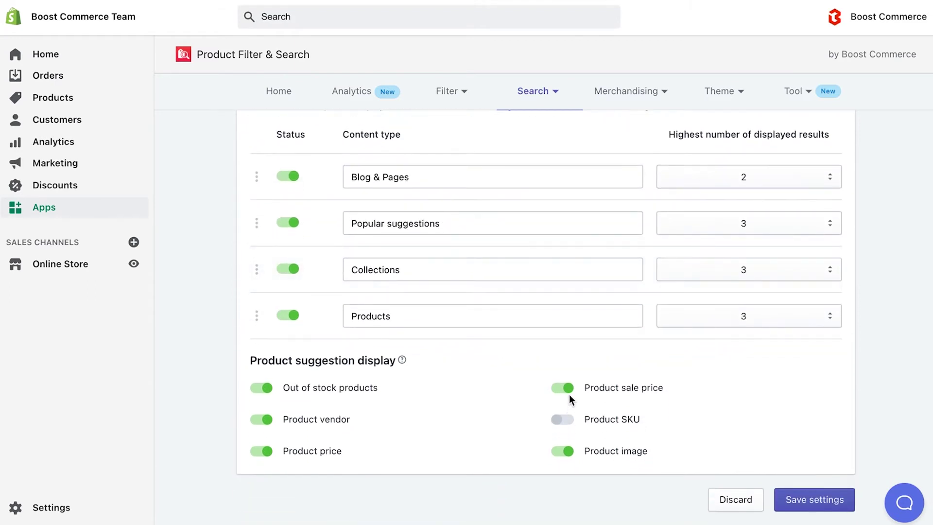
click(563, 451)
click(262, 388)
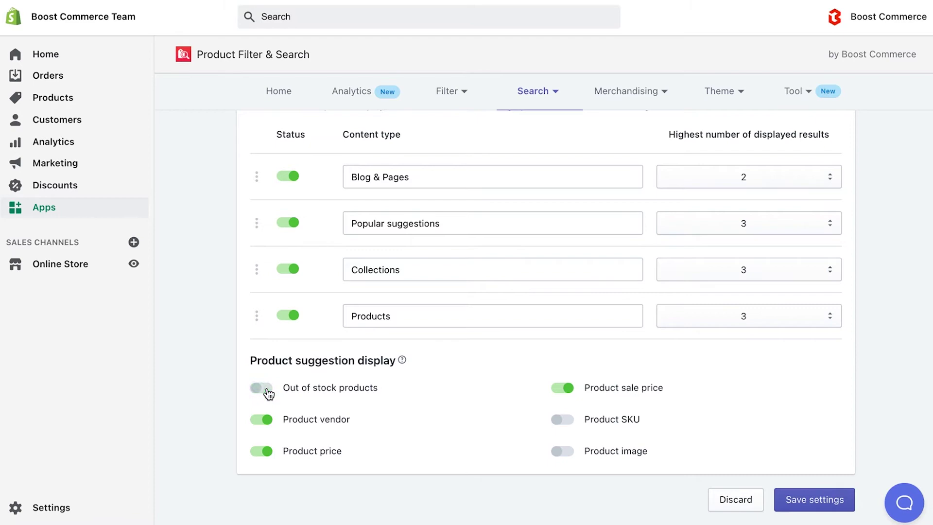
click(811, 502)
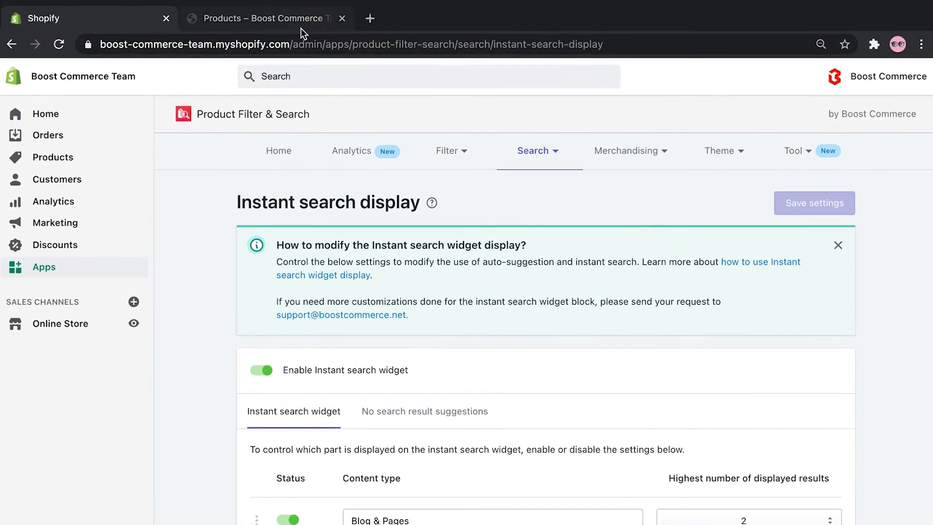
click(301, 28)
Step: Search the storefront for 'dress' to preview the updated instant suggestions
click(861, 84)
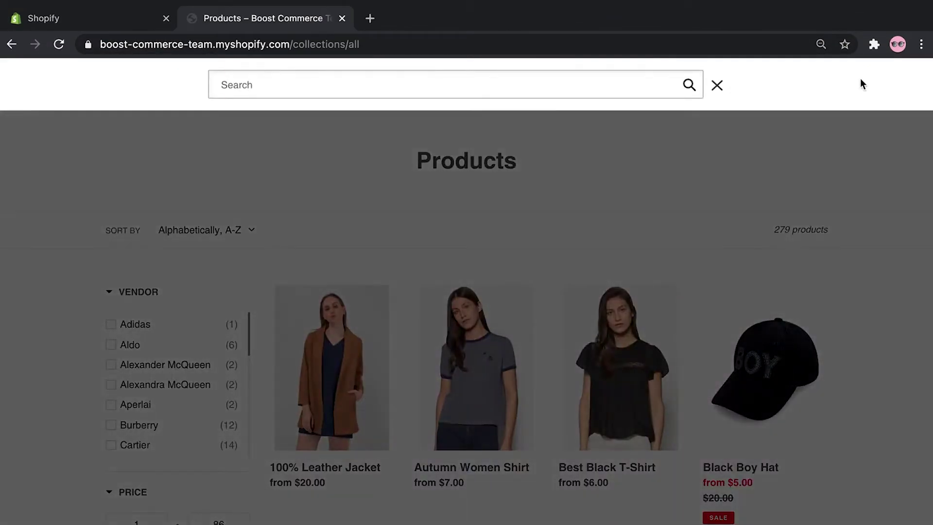
text(dress)
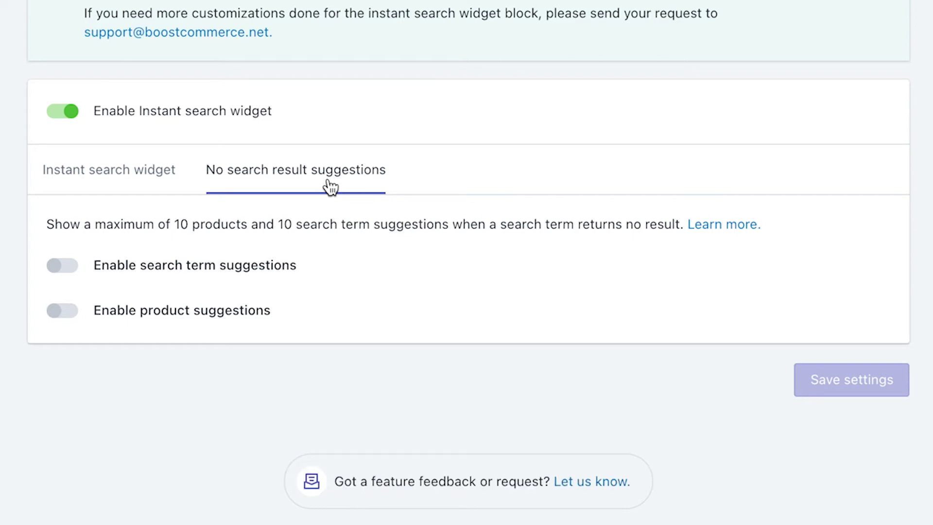
Step: Turn on both search term and product suggestions for no-result searches
click(70, 270)
scroll(209, 291, down, 2)
click(207, 329)
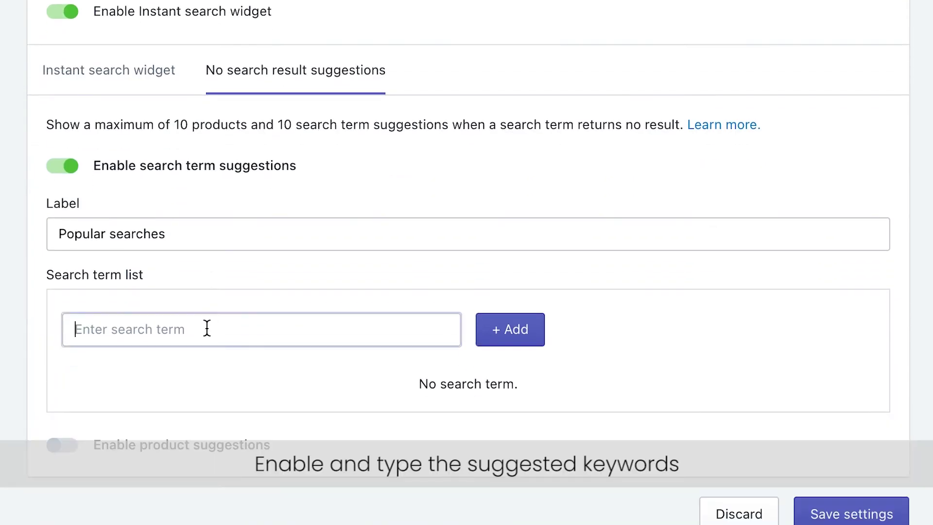
scroll(207, 328, down, 3)
click(73, 305)
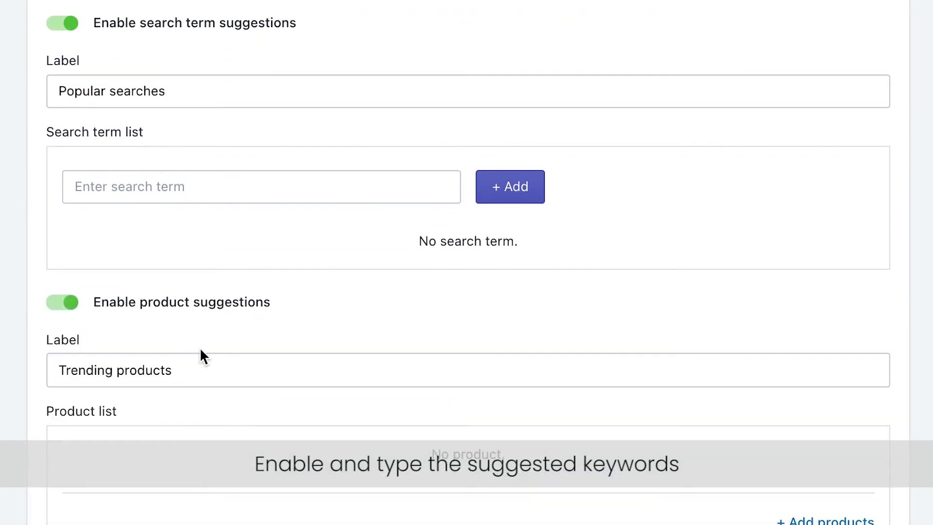
scroll(200, 347, down, 2)
Step: Add 'bikini set' as a suggested search term
click(256, 76)
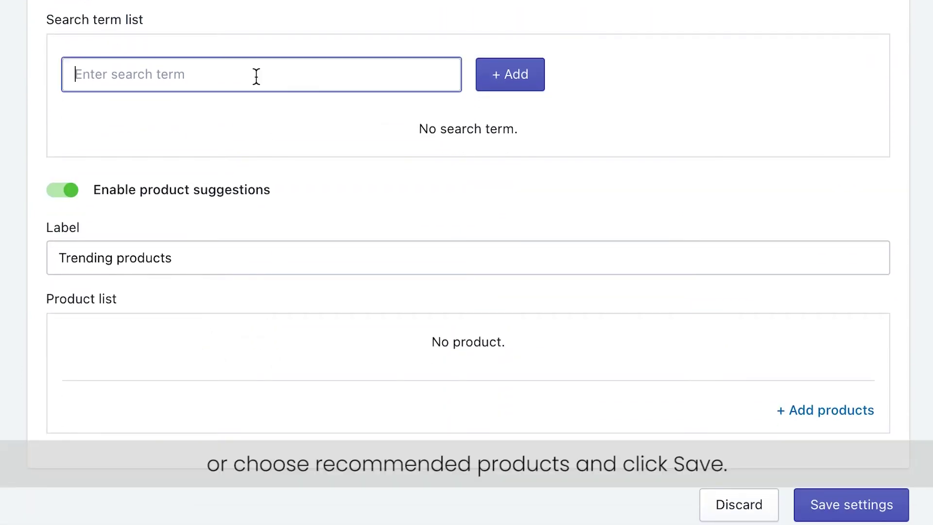
text(biki)
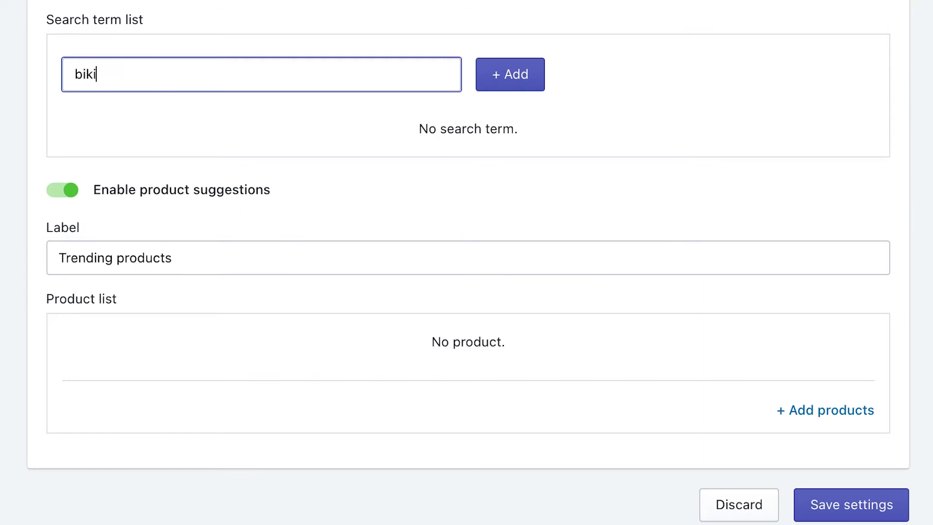
text(ni set)
click(510, 77)
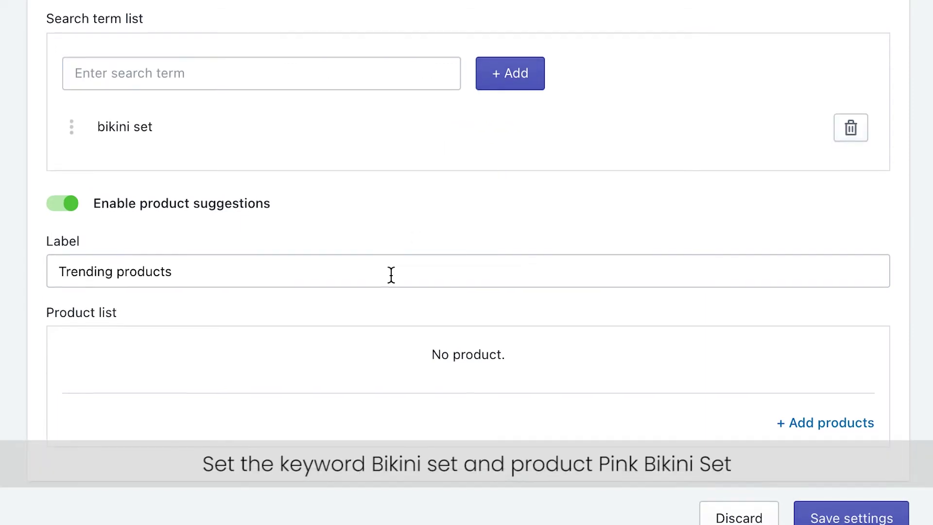
scroll(389, 273, down, 2)
Step: Add both Laura Pink Bikini Set products as suggested products and save the settings
click(774, 358)
text(pink bikini set)
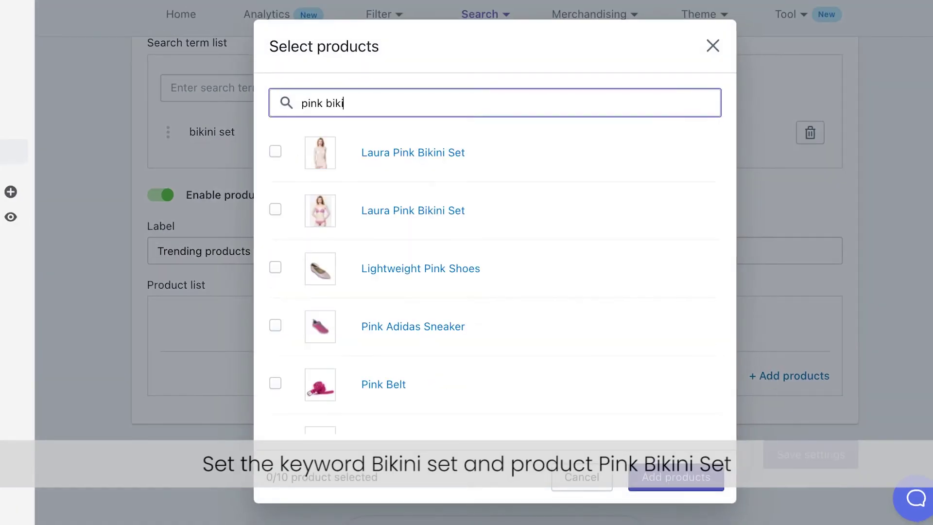
click(275, 152)
click(276, 209)
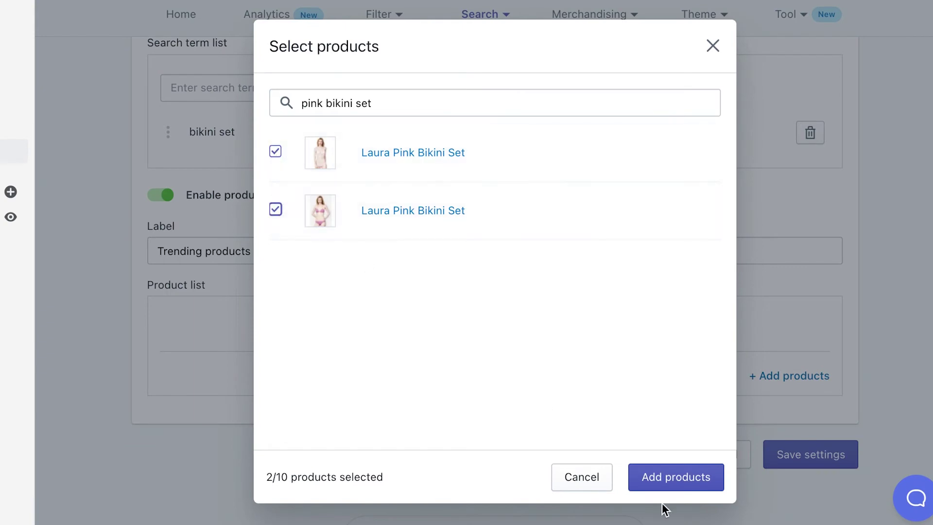
click(700, 479)
click(778, 512)
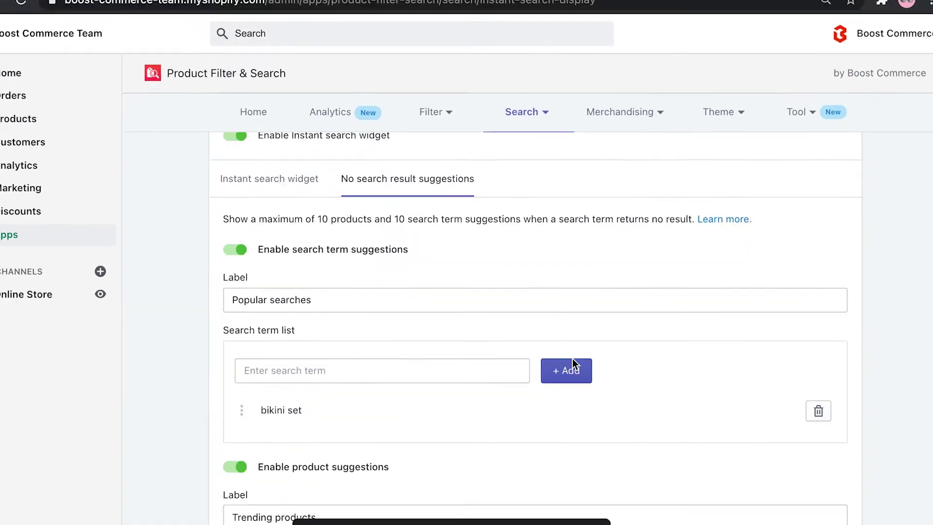
key(ctrl+Tab)
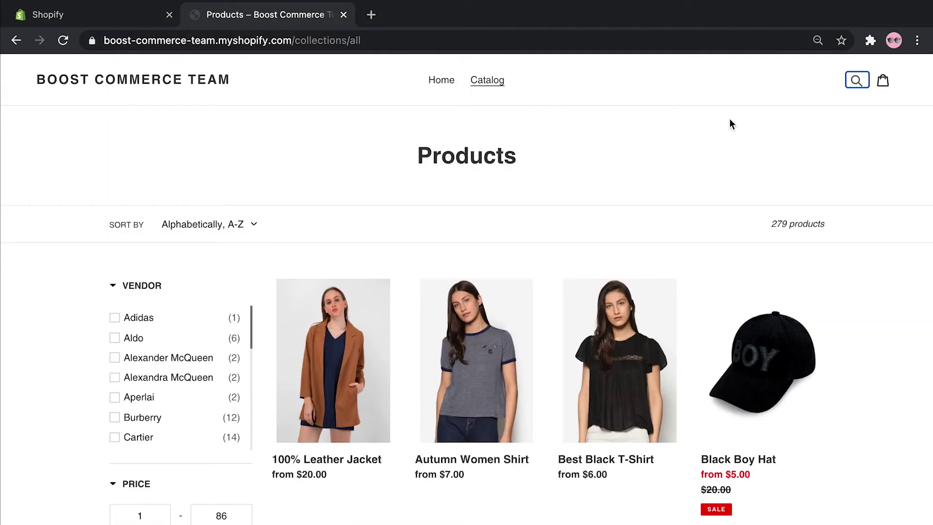
Step: Preview the storefront's no-result suggestions for 'sun', then bring up the app's Search menu
click(858, 87)
text(sun)
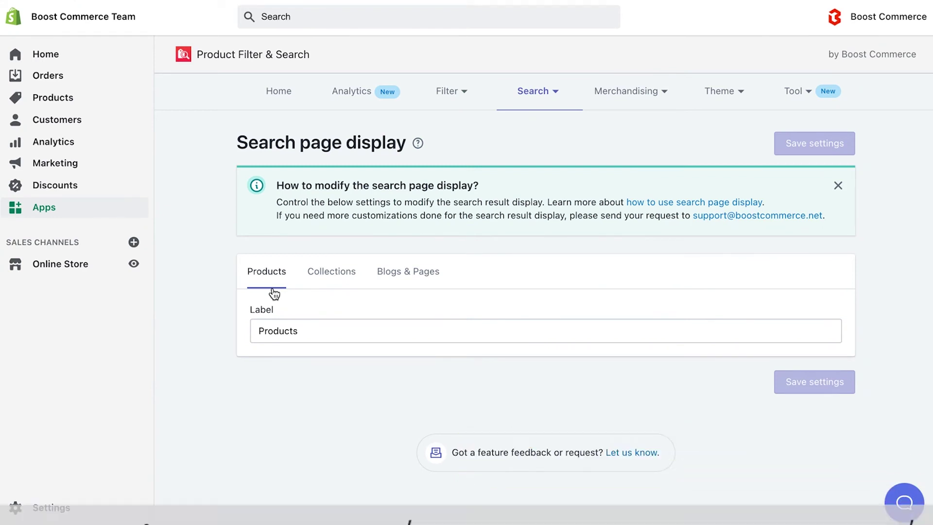
click(534, 91)
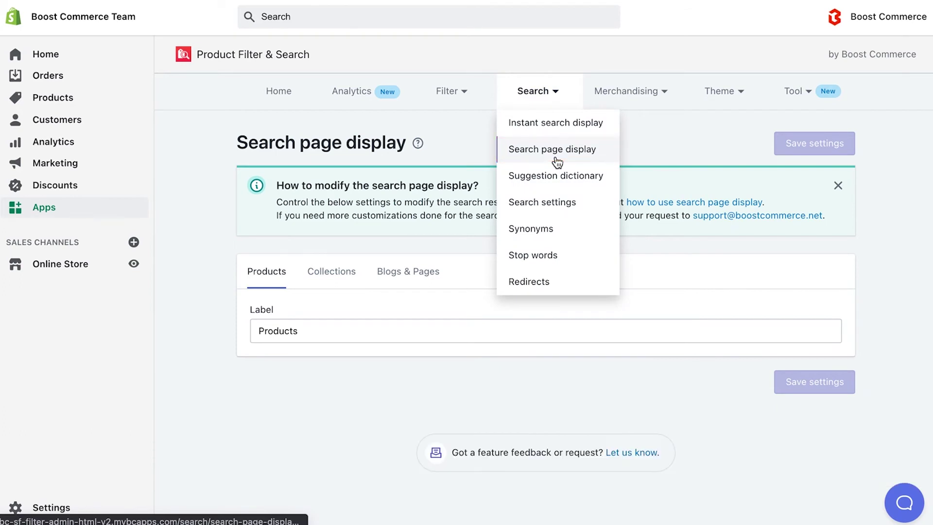
Step: In Search page display, show Collections results with 2 results per page
click(556, 158)
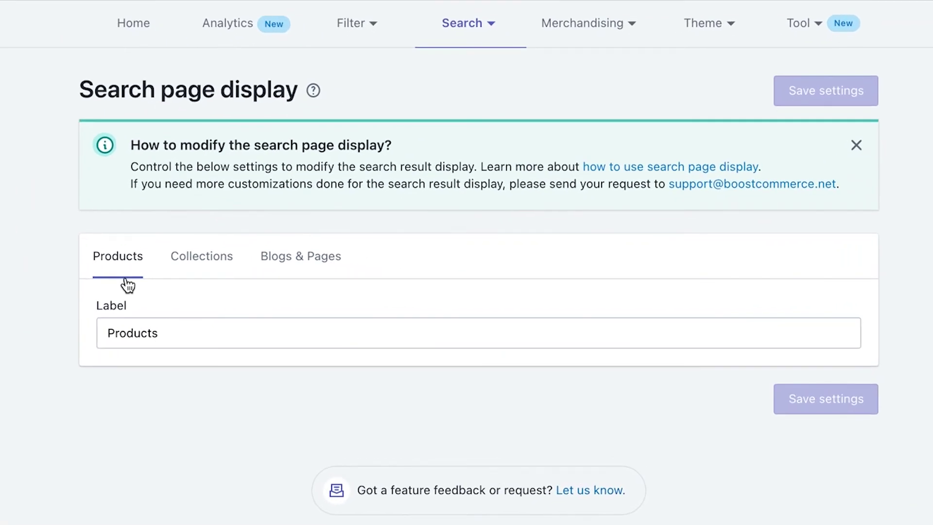
click(192, 282)
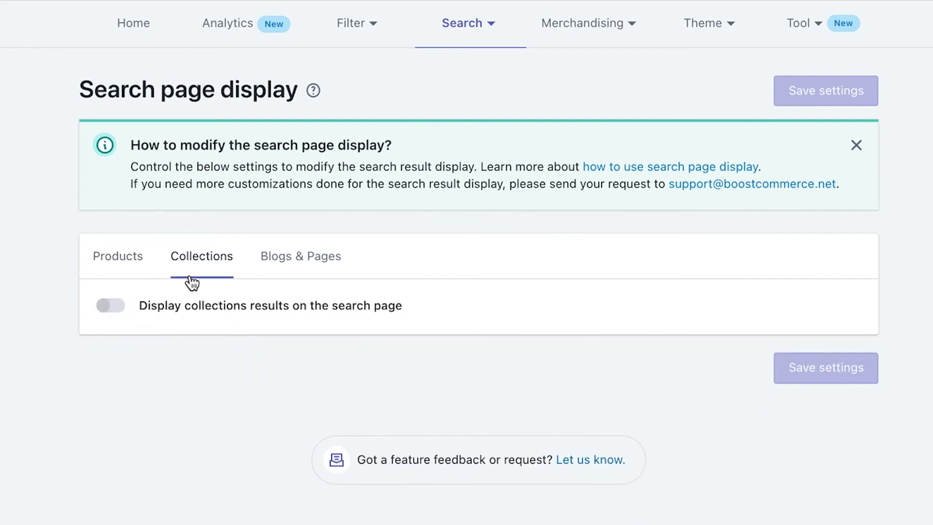
click(293, 266)
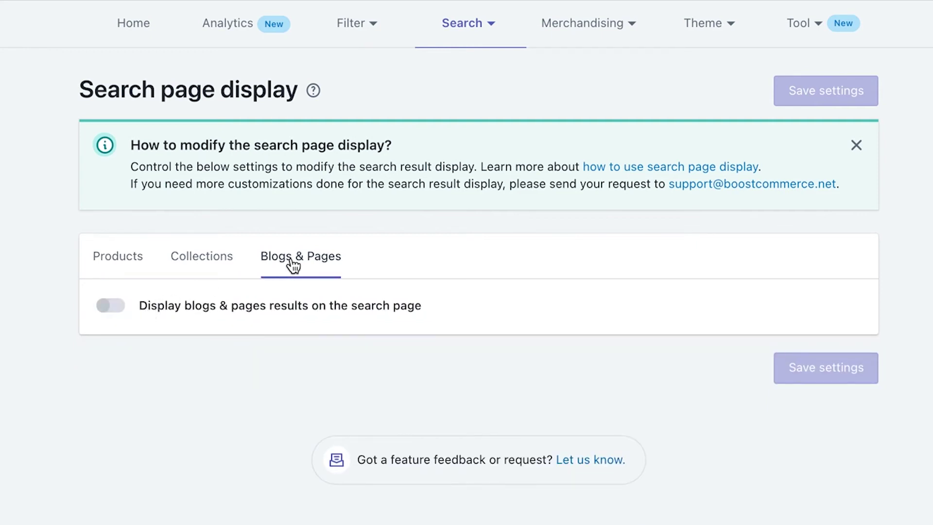
click(185, 267)
click(120, 316)
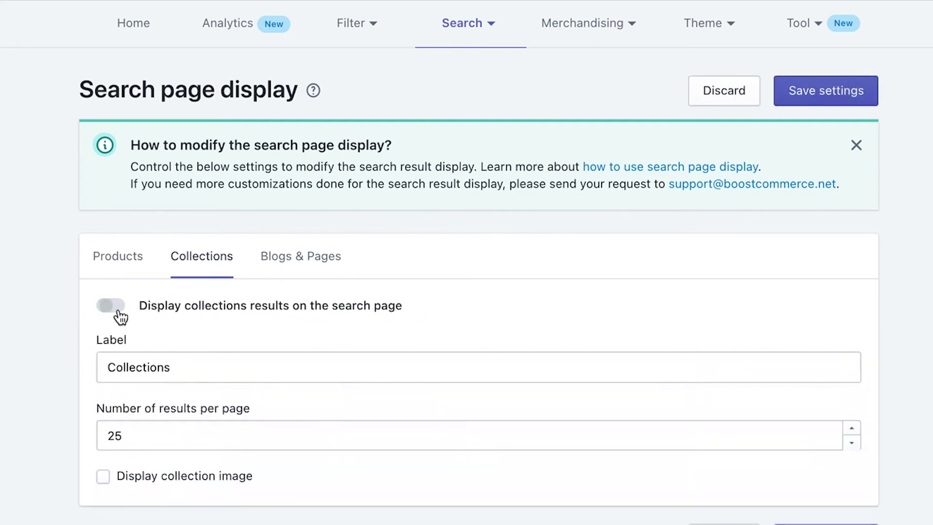
scroll(141, 380, down, 2)
click(142, 374)
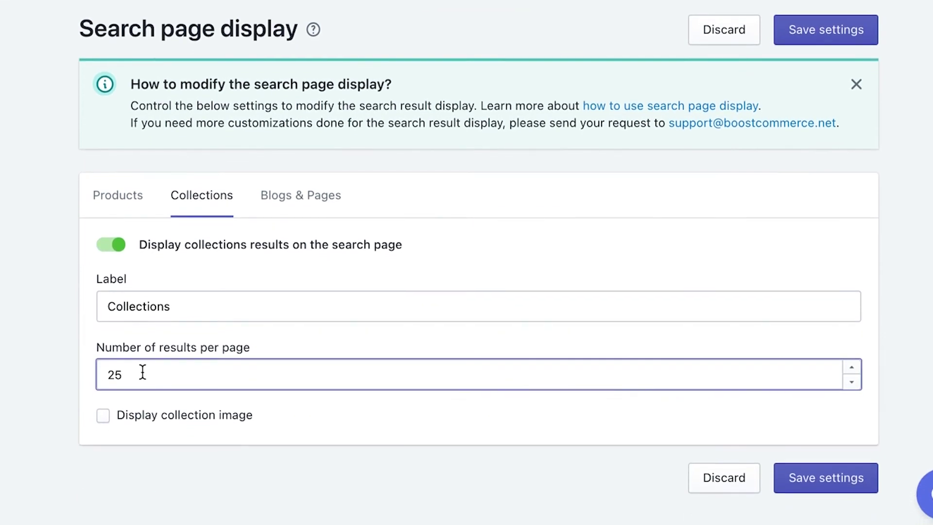
key(BackSpace)
click(328, 443)
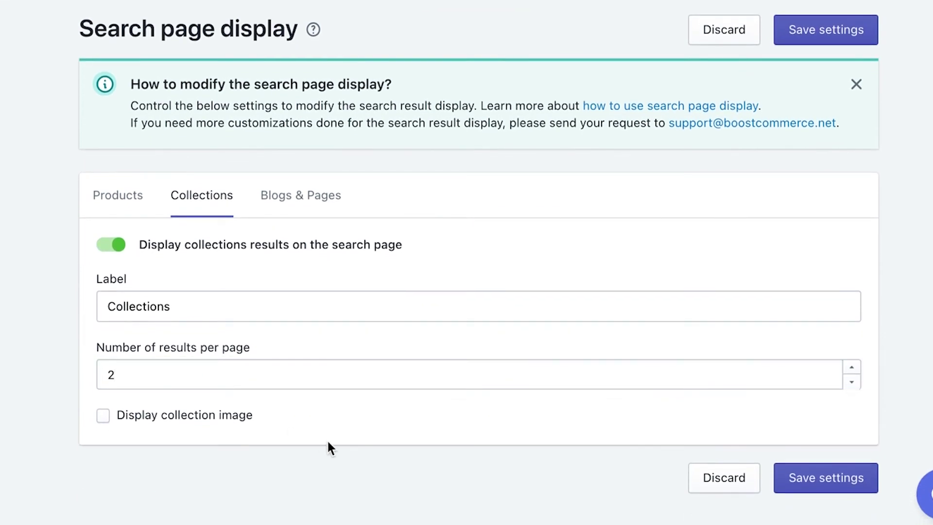
Step: Show Blogs & Pages results with 2 per page and save the display settings
click(304, 209)
click(114, 245)
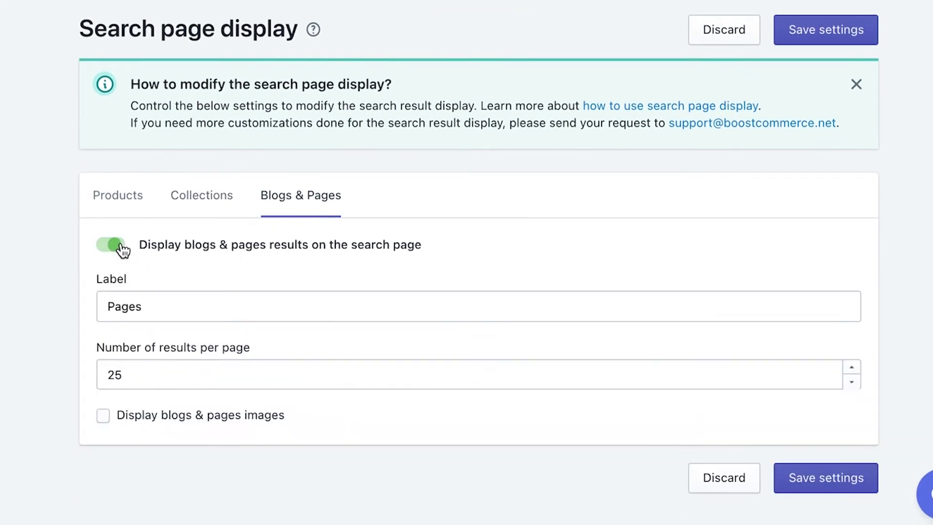
click(167, 377)
key(BackSpace)
click(348, 463)
click(828, 479)
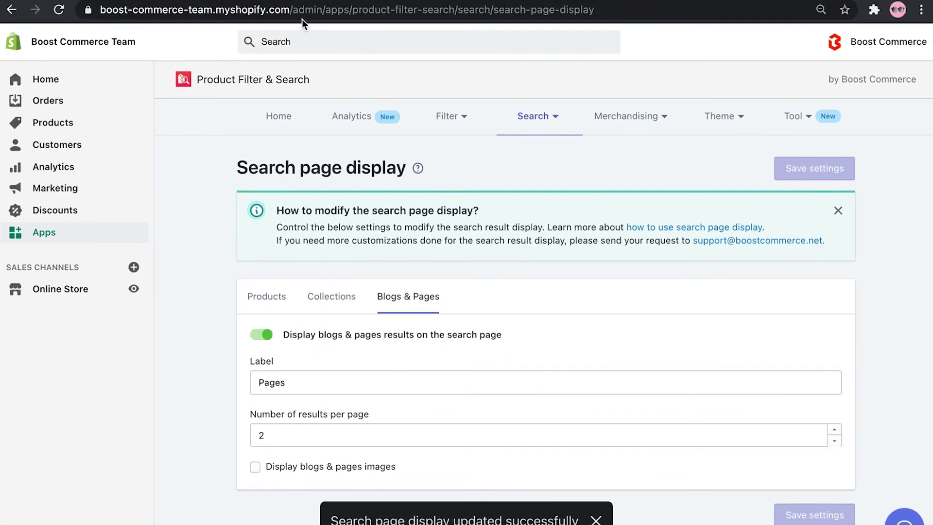
Step: Search the storefront for 'dress' and check the Collections (1) and Pages (2) result tabs
click(287, 21)
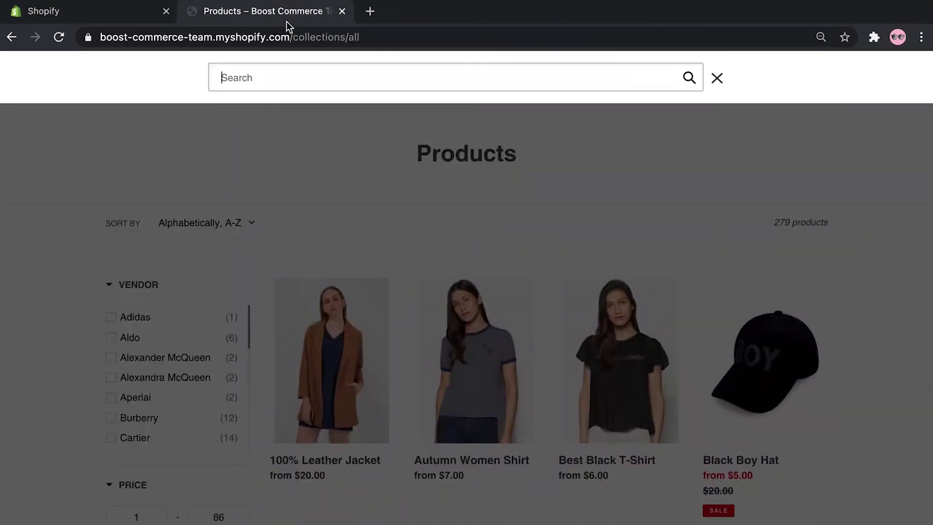
text(dress)
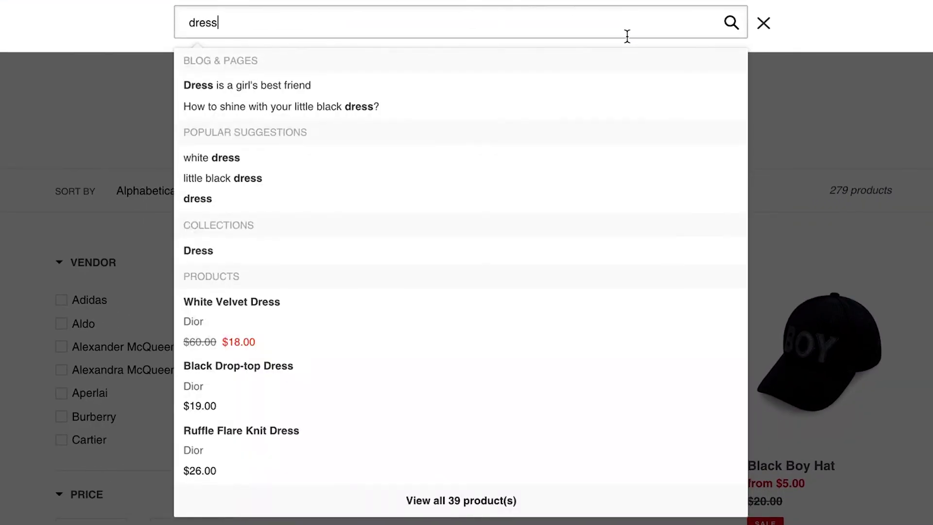
click(732, 28)
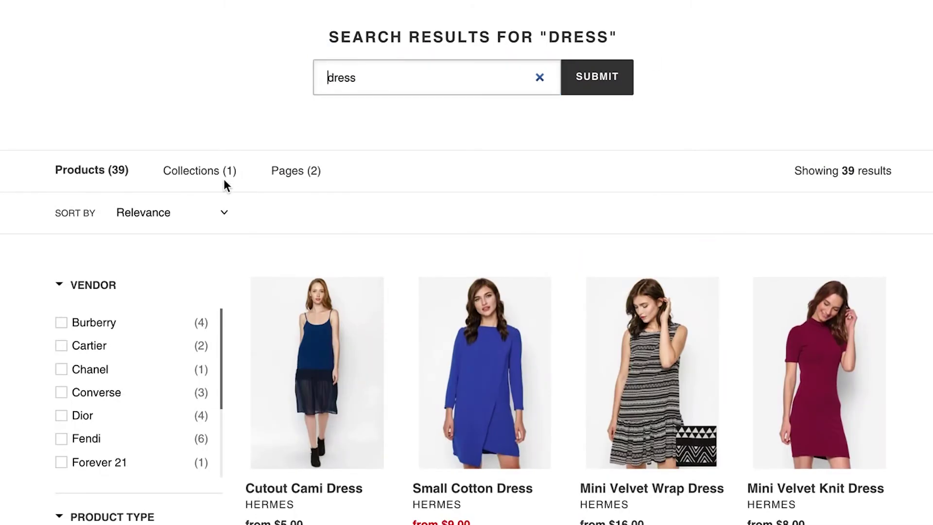
click(220, 179)
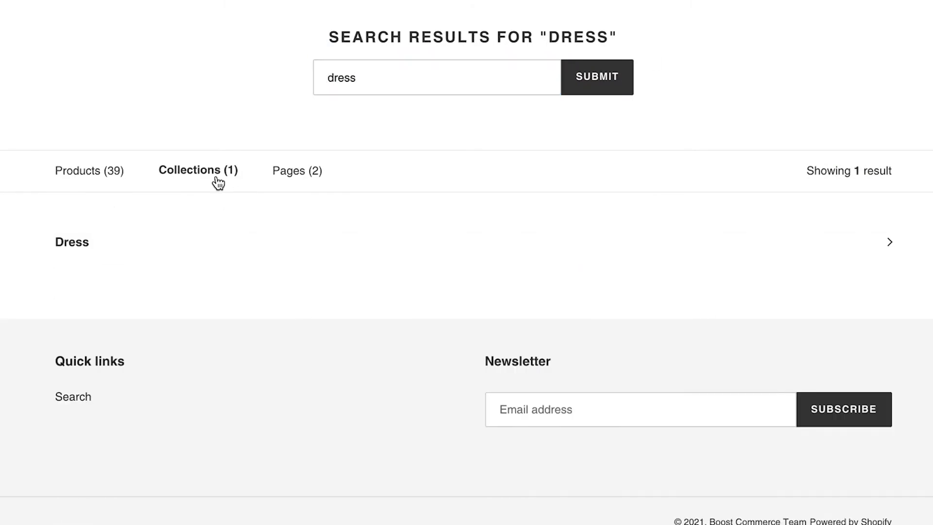
click(297, 179)
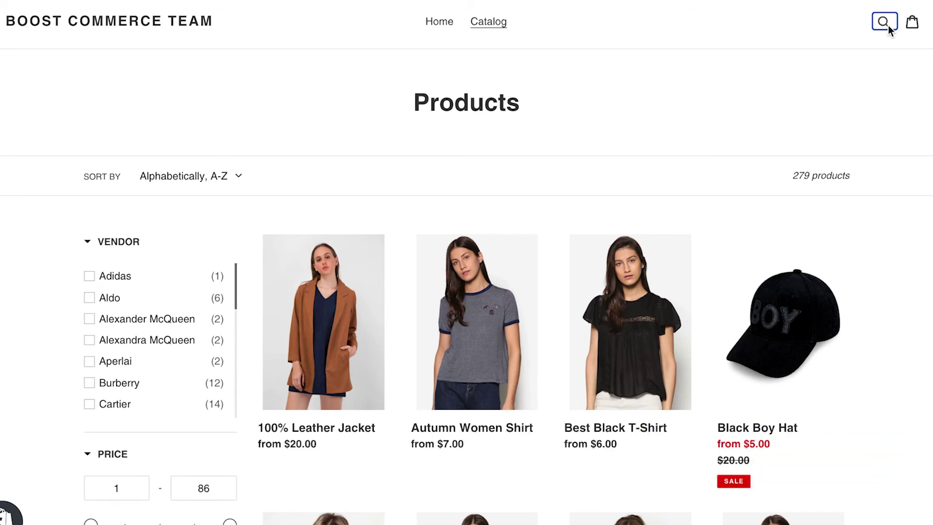
Step: Search 'dress' on the storefront to see white dress suggested above little black dress
click(888, 25)
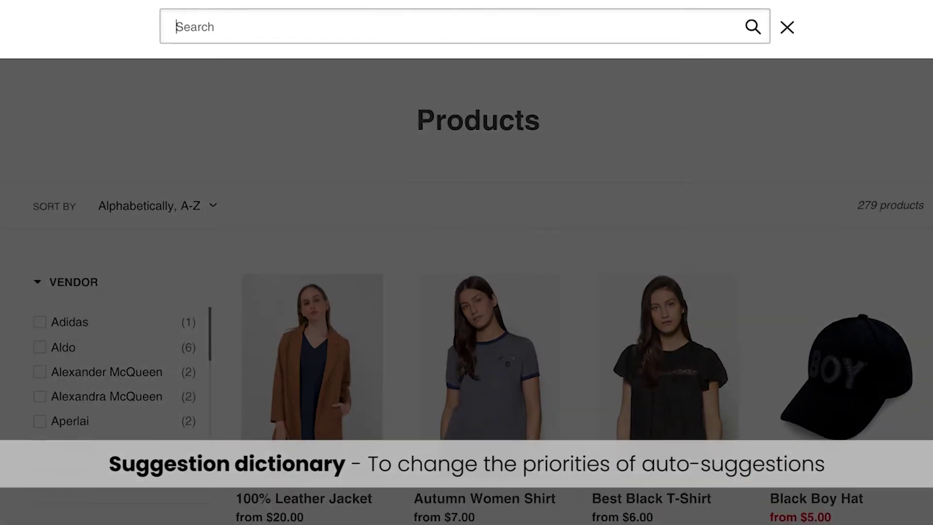
text(dress)
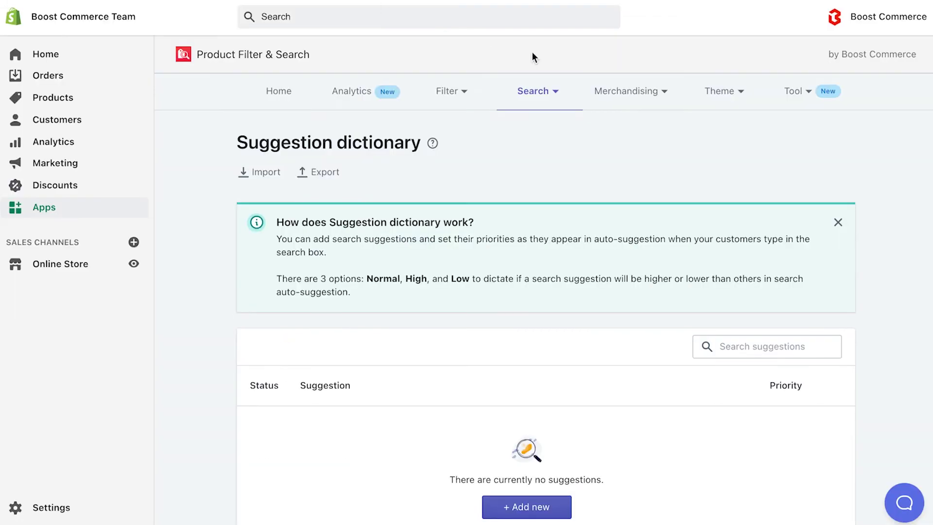
Step: On the Suggestion dictionary page, add 'little black dress' with High priority
click(560, 89)
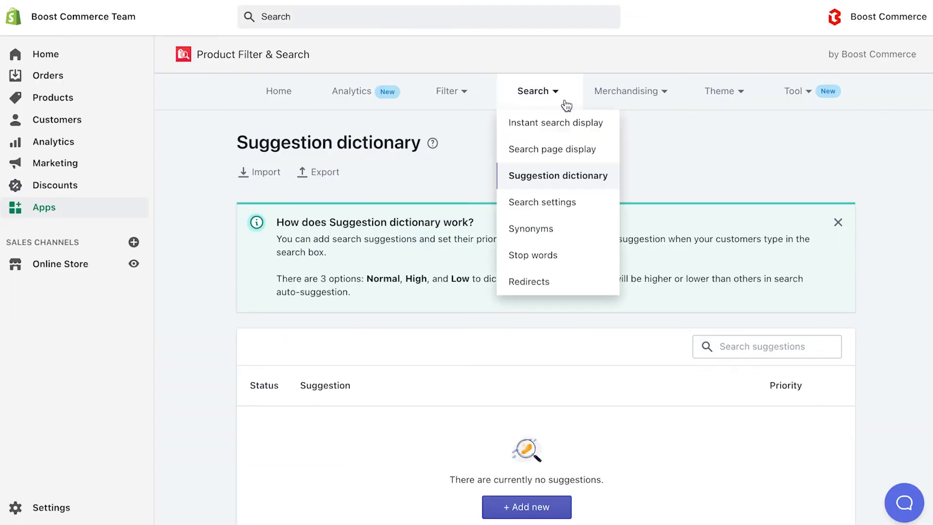
click(555, 194)
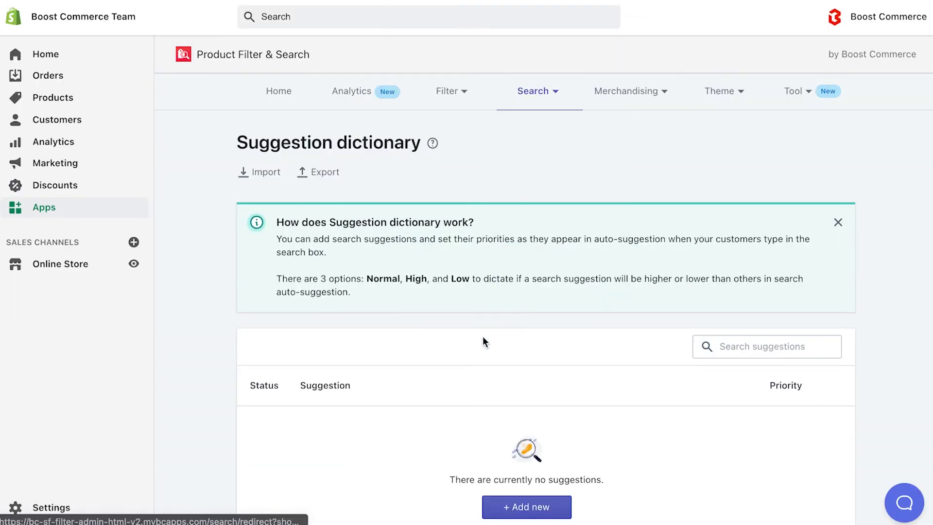
scroll(483, 337, down, 3)
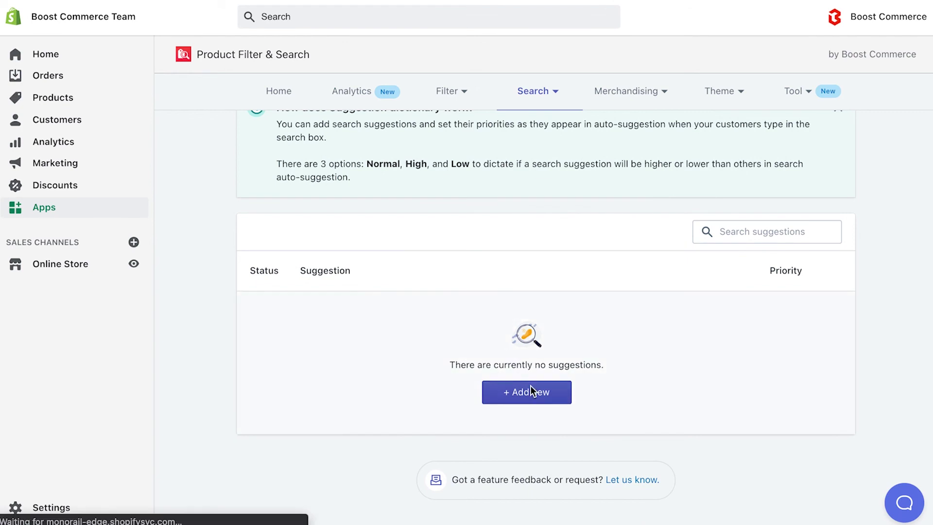
click(530, 389)
click(515, 254)
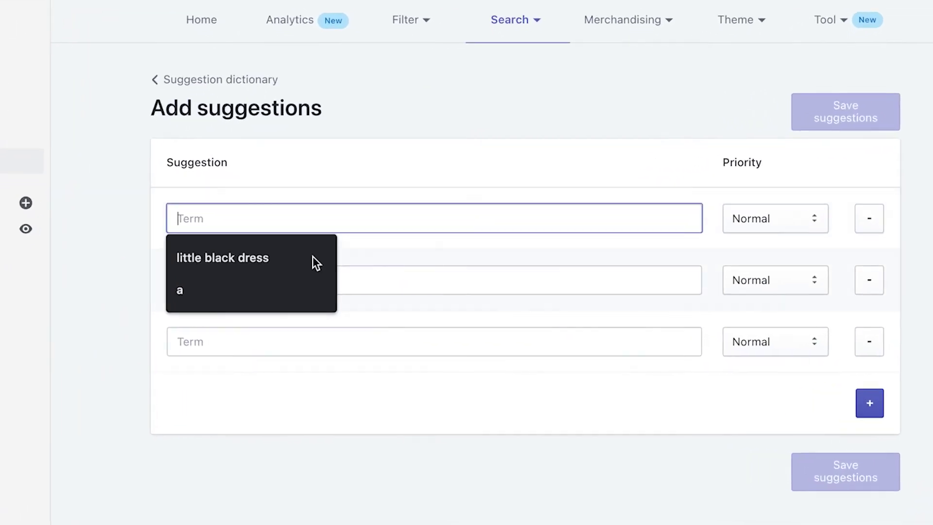
click(342, 276)
click(786, 242)
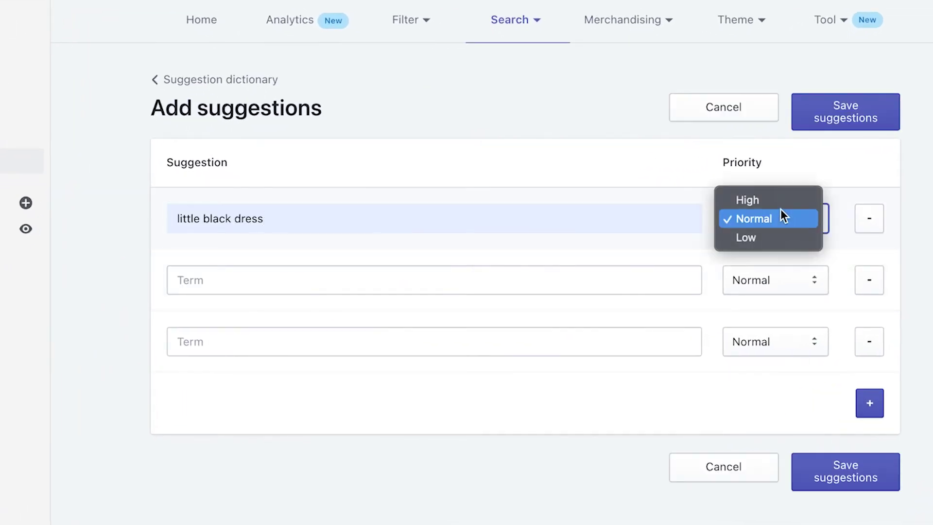
click(780, 203)
Step: Add 'white dress' with Low priority and save the suggestions
click(556, 281)
text(white dress)
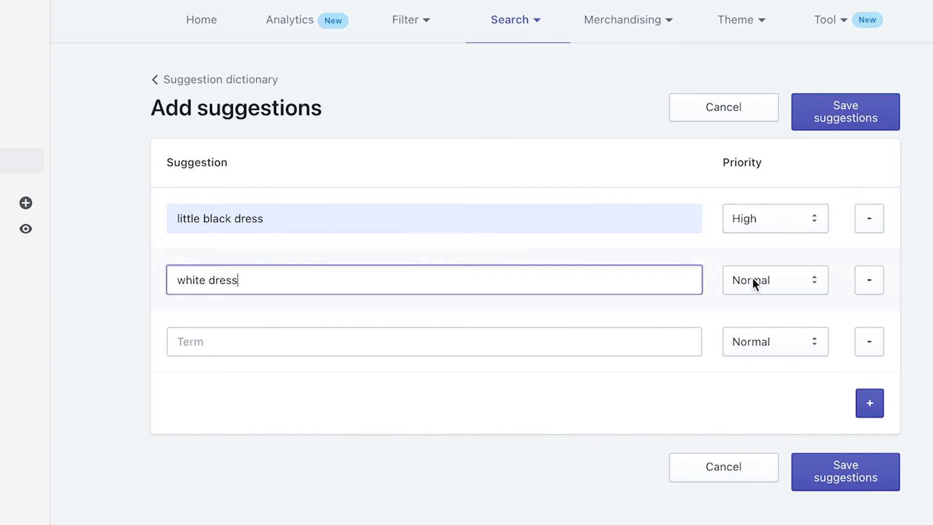
click(771, 280)
click(769, 298)
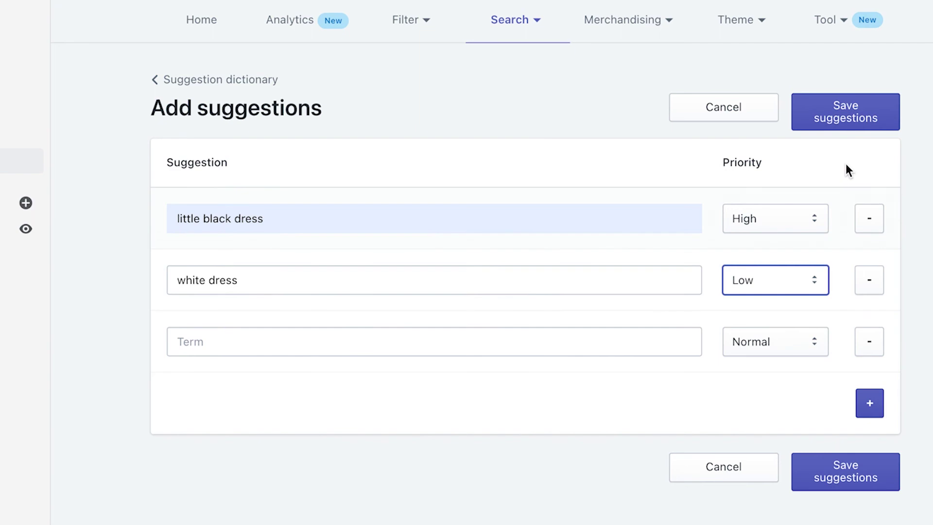
click(862, 112)
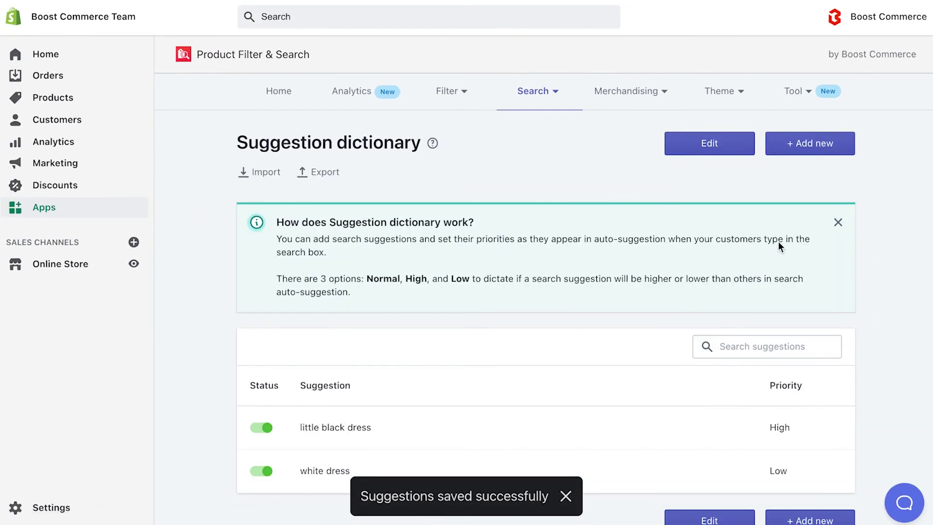
scroll(663, 357, down, 1)
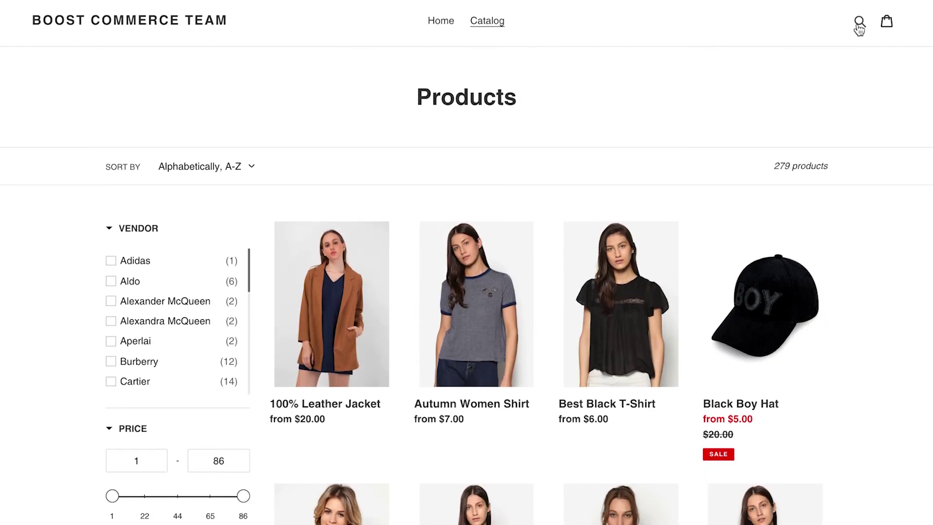
Step: Search 'dress' on the storefront to confirm little black dress now ranks first, white dress last
click(859, 24)
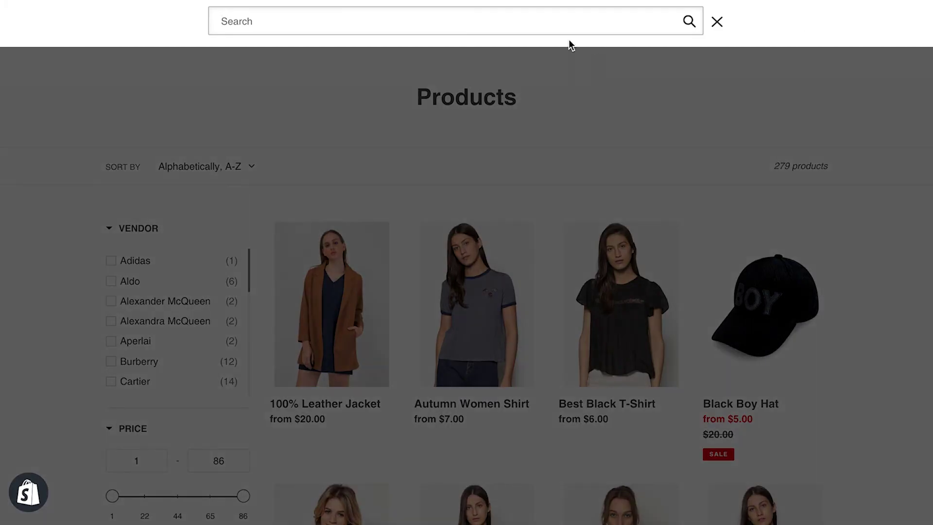
text(dress)
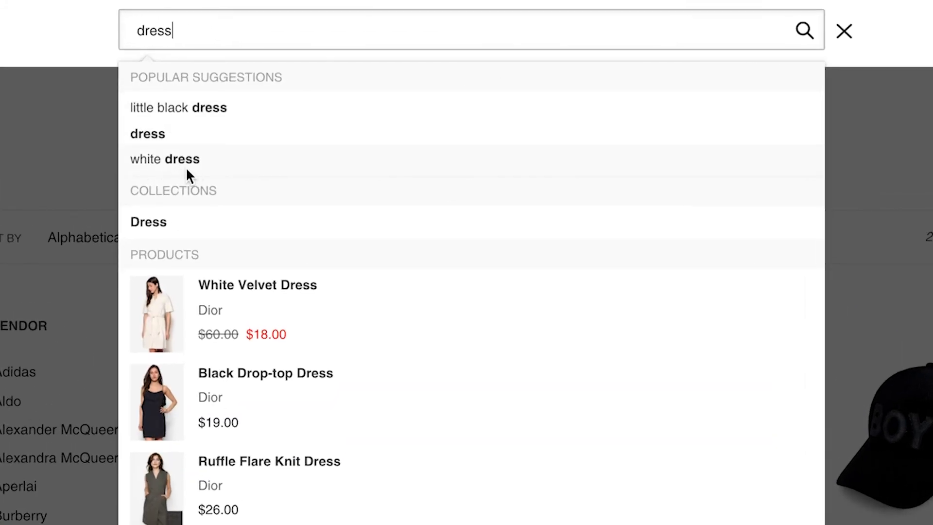
click(112, 10)
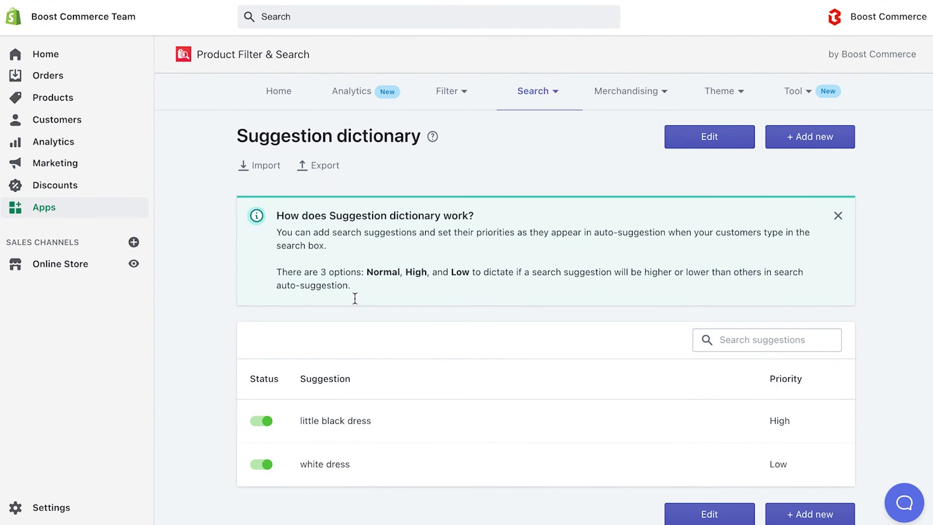
Step: Delete the 'little black dress' and 'white dress' entries from the suggestion dictionary
scroll(538, 402, down, 1)
click(701, 469)
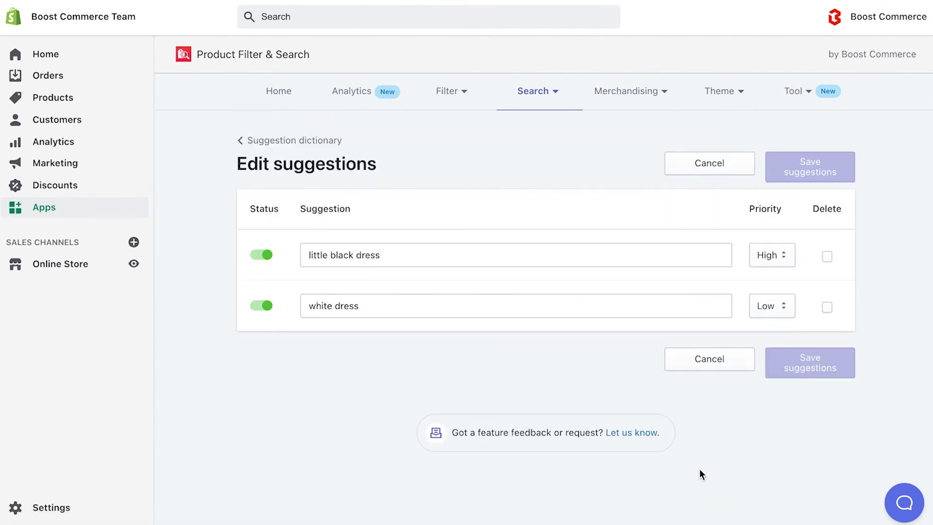
click(827, 256)
click(826, 307)
click(827, 173)
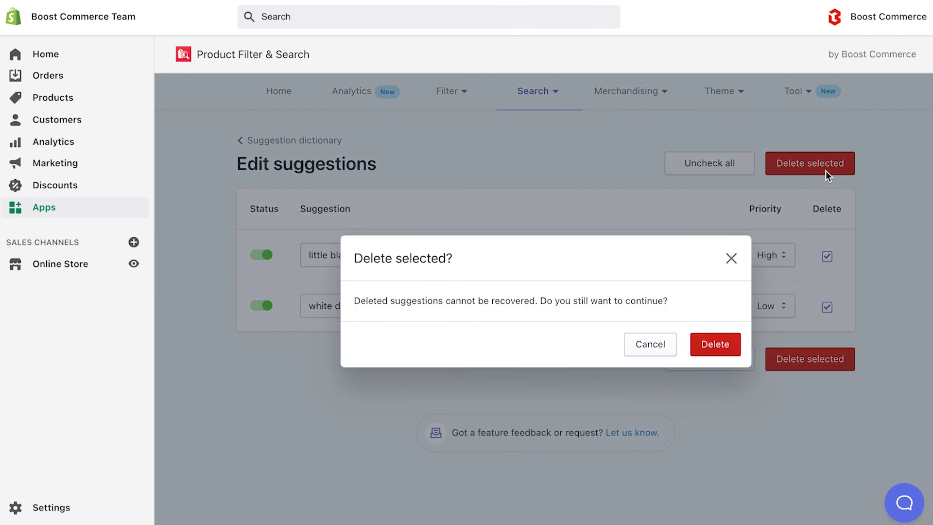
click(717, 346)
scroll(552, 447, down, 1)
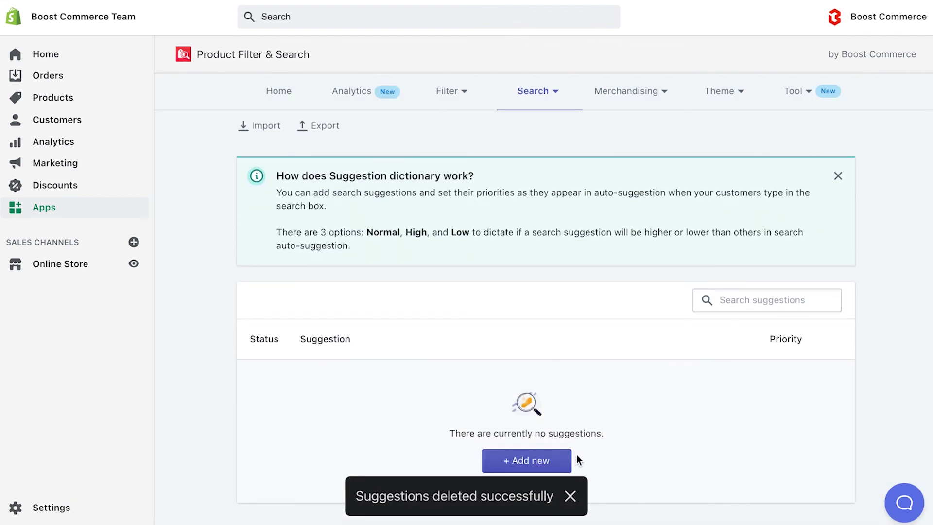
scroll(403, 365, up, 1)
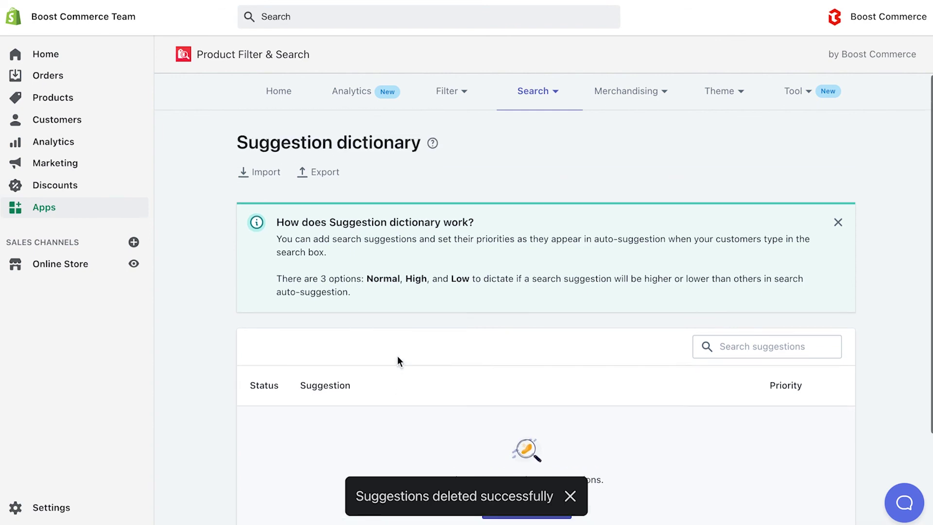
Step: Preview the CSV export, then open the CSV import dialog and its sample template link
click(336, 176)
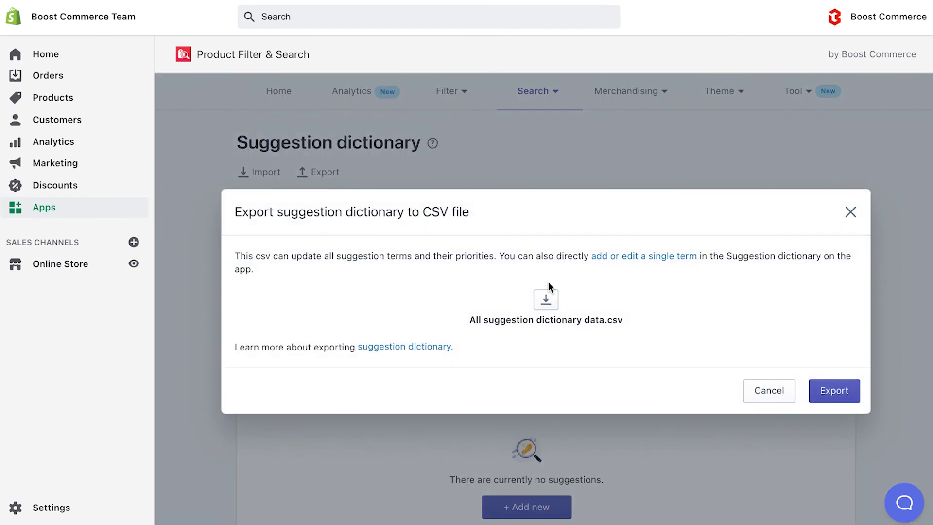
click(852, 212)
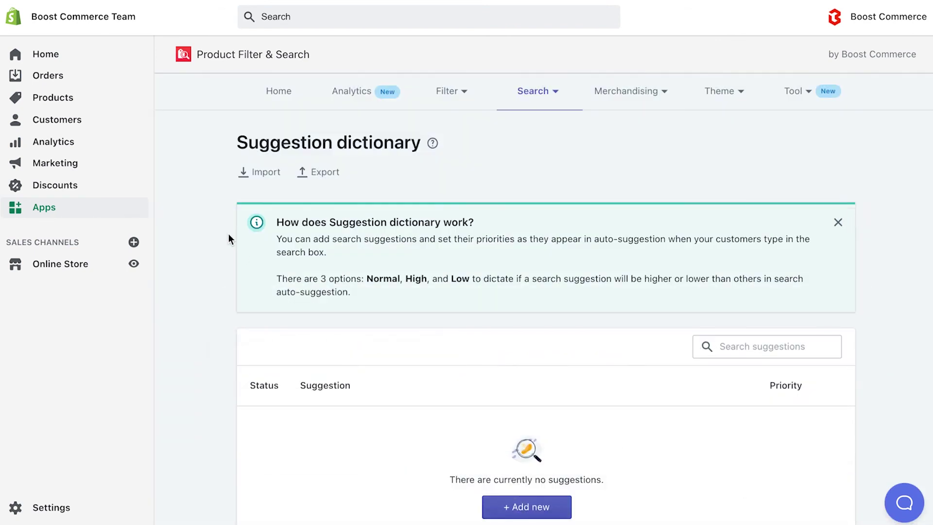
click(265, 183)
click(307, 348)
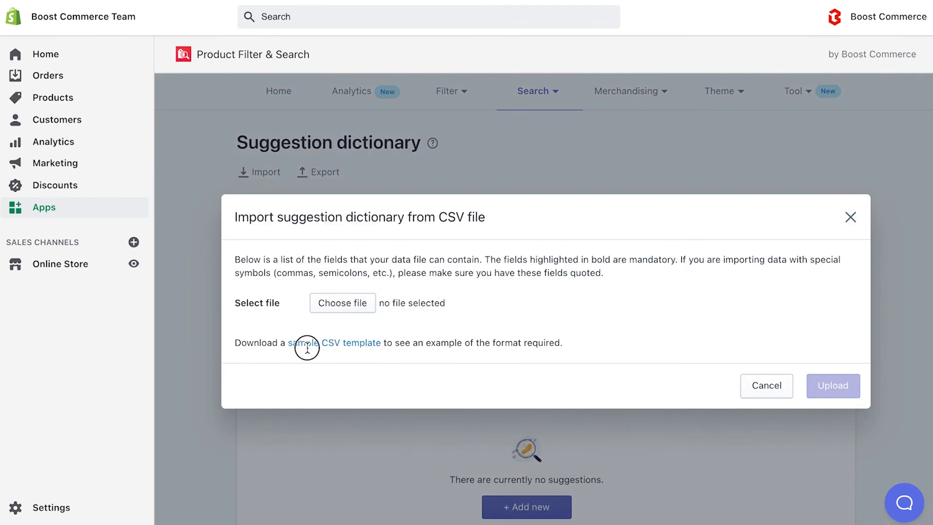
drag(308, 348, 381, 346)
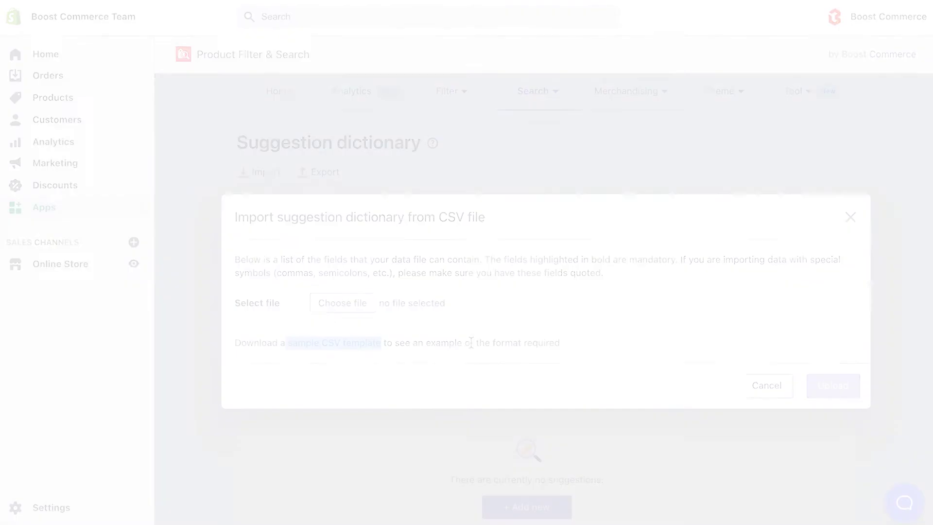